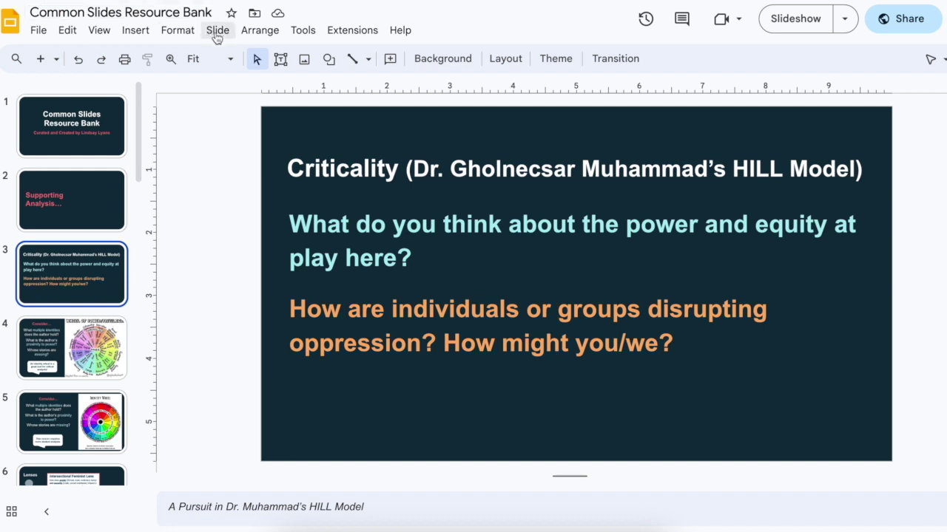
Step: Try to apply the One column text layout to the Criticality slide
left_click(169, 34)
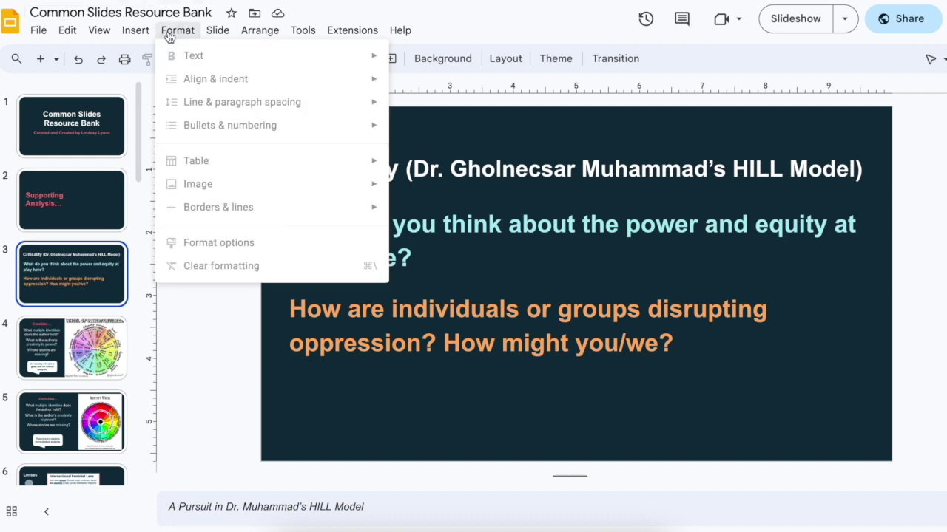
left_click(68, 281)
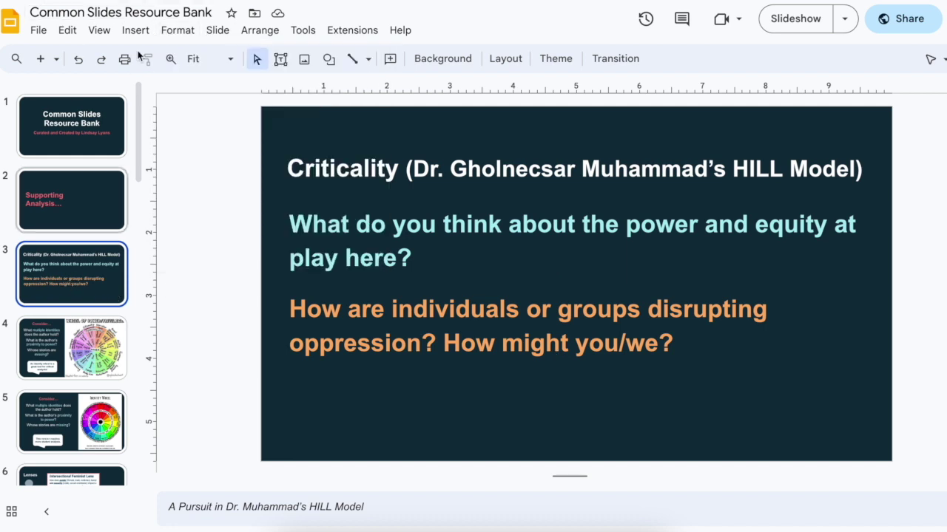
left_click(217, 30)
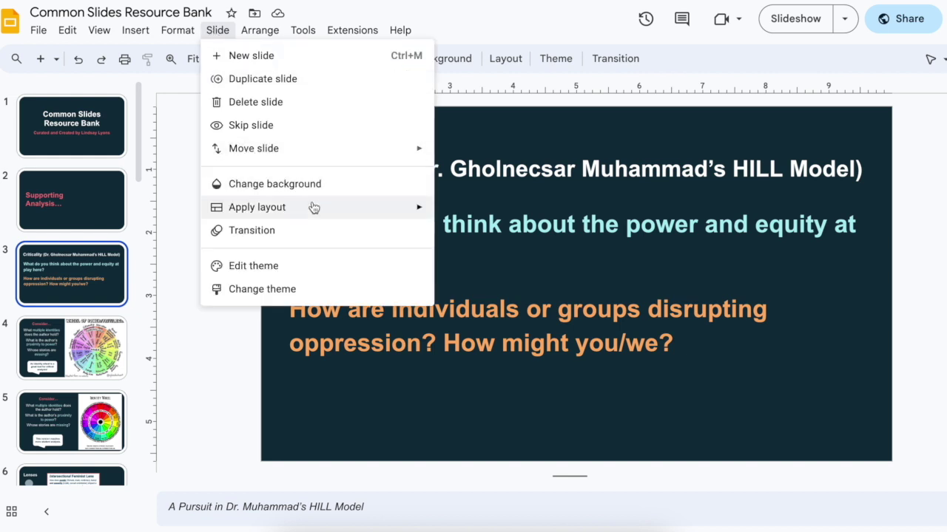
mouse_move(310, 207)
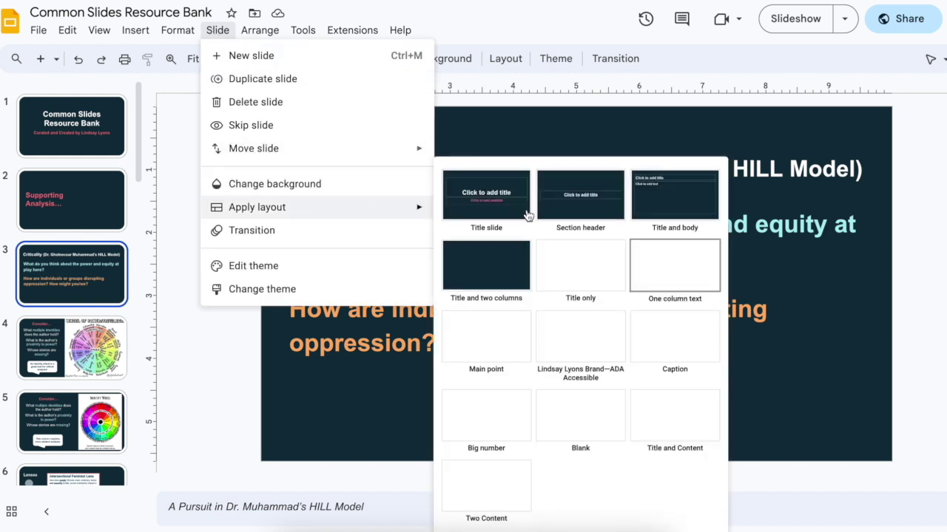
left_click(692, 270)
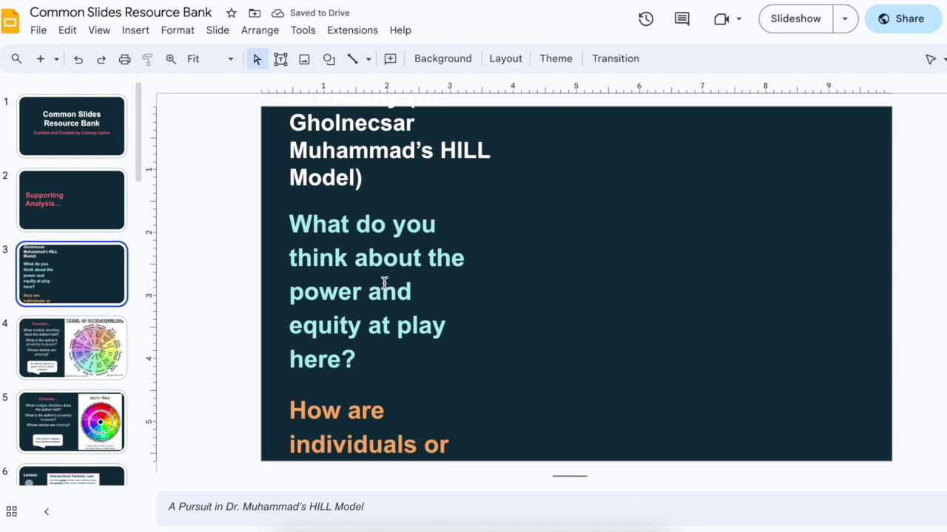
key("ctrl+z")
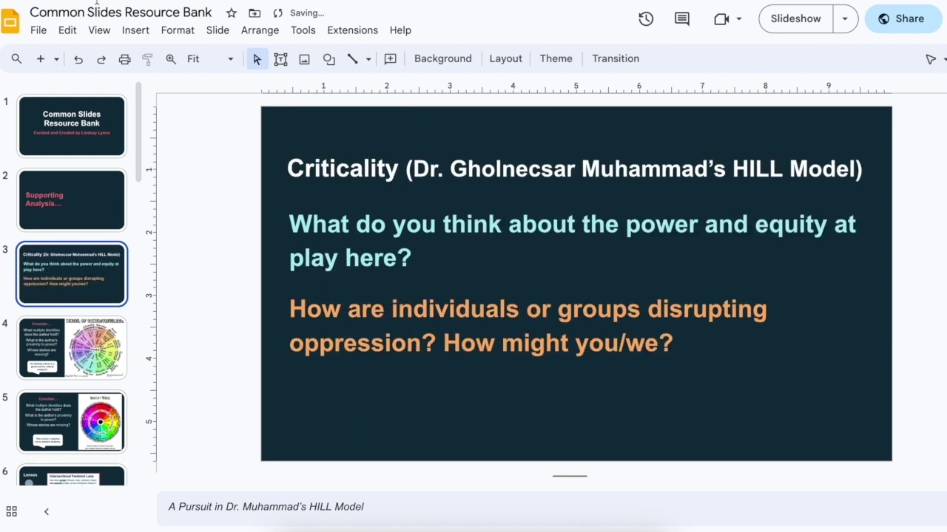
Step: Add a One column text slide after slide 3 and copy the question "What do you think about the power and equity at play here?" into its body
left_click(56, 59)
left_click(287, 191)
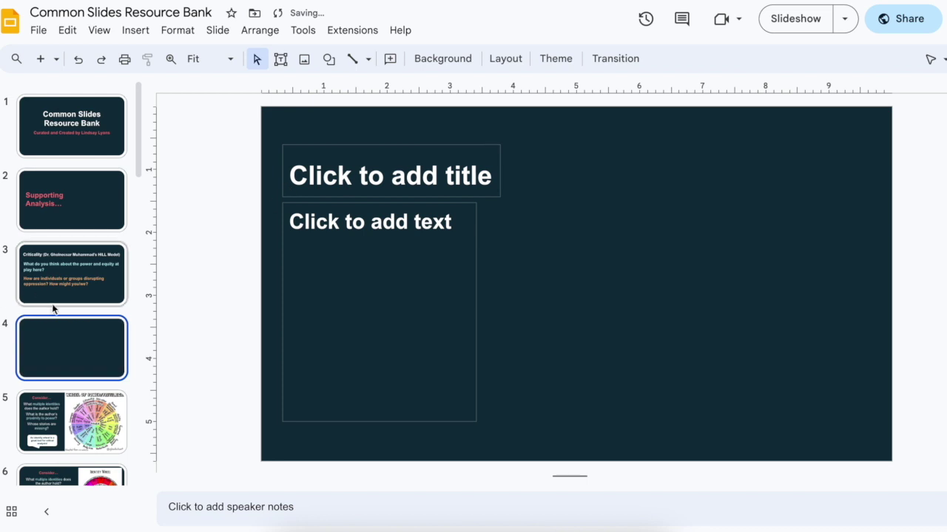
left_click(81, 300)
left_click(409, 256)
left_click_drag(409, 255, 291, 229)
key("ctrl+c")
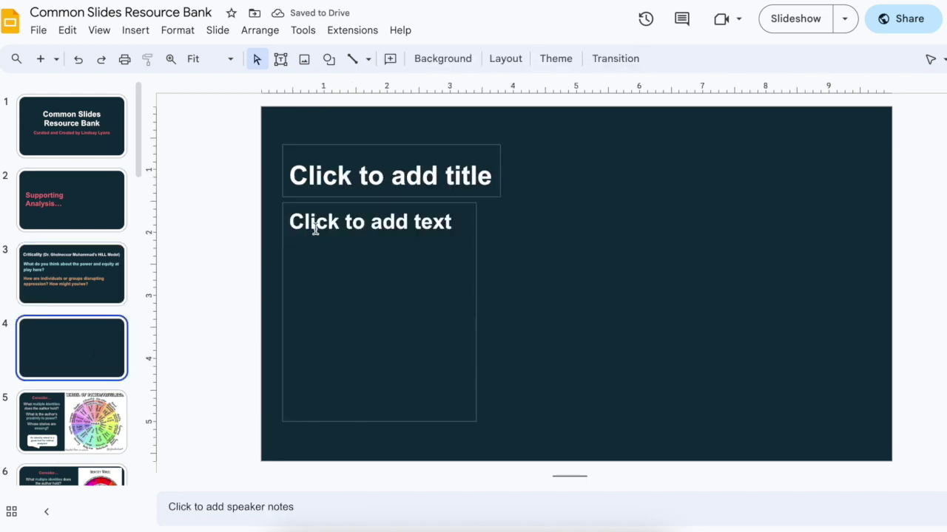
left_click(312, 227)
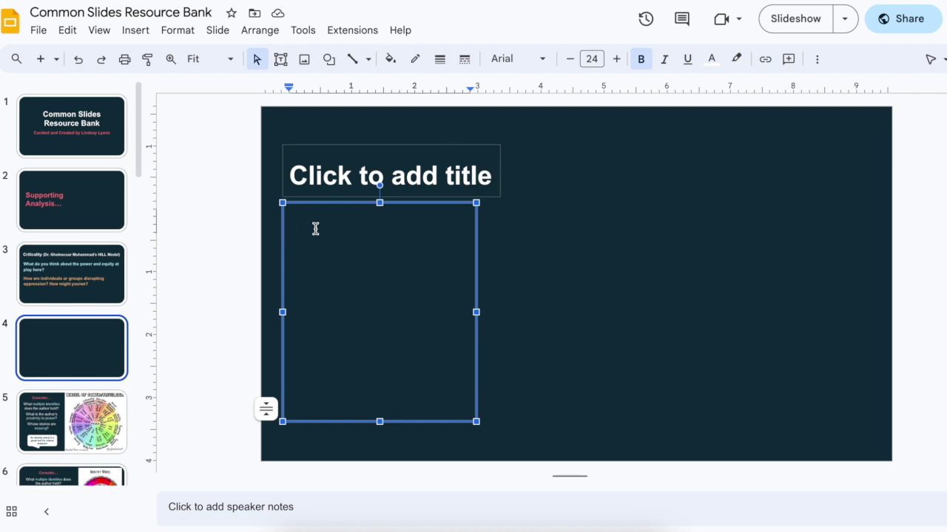
key("ctrl+v")
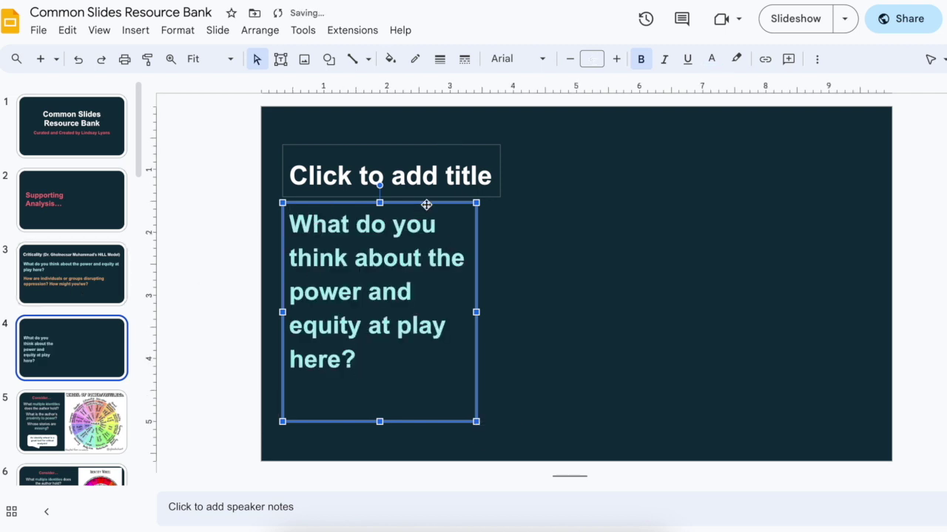
Step: Duplicate the question's text box onto the slide's right half and replace its text with slide 3's orange question about disrupting oppression
key("ctrl+d")
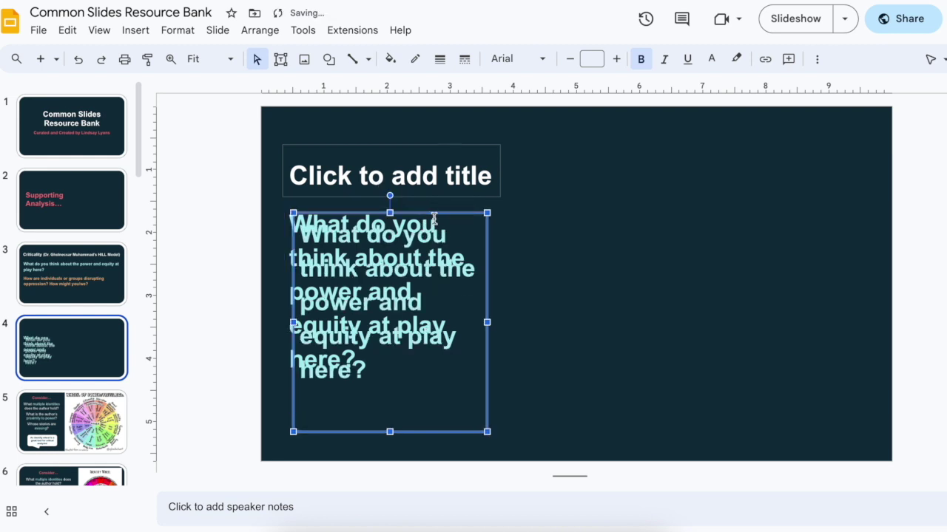
left_click_drag(436, 216, 761, 214)
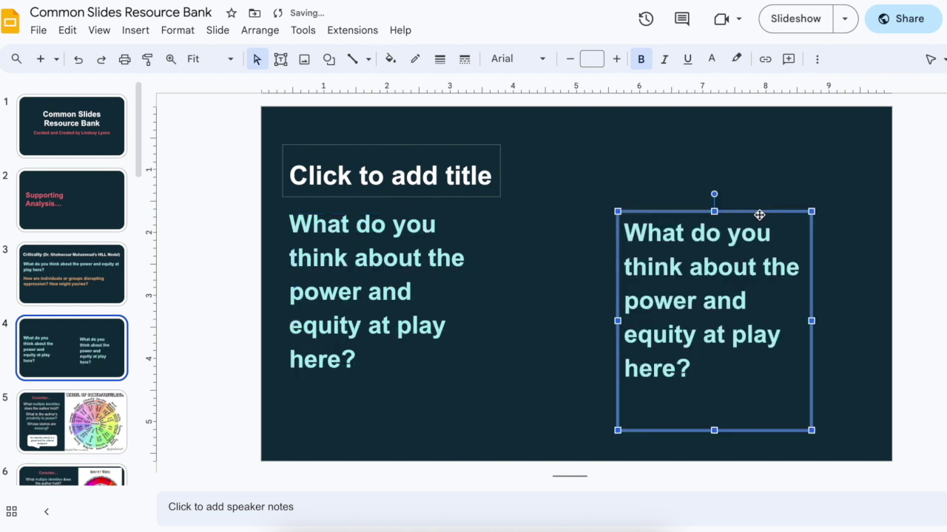
left_click(78, 271)
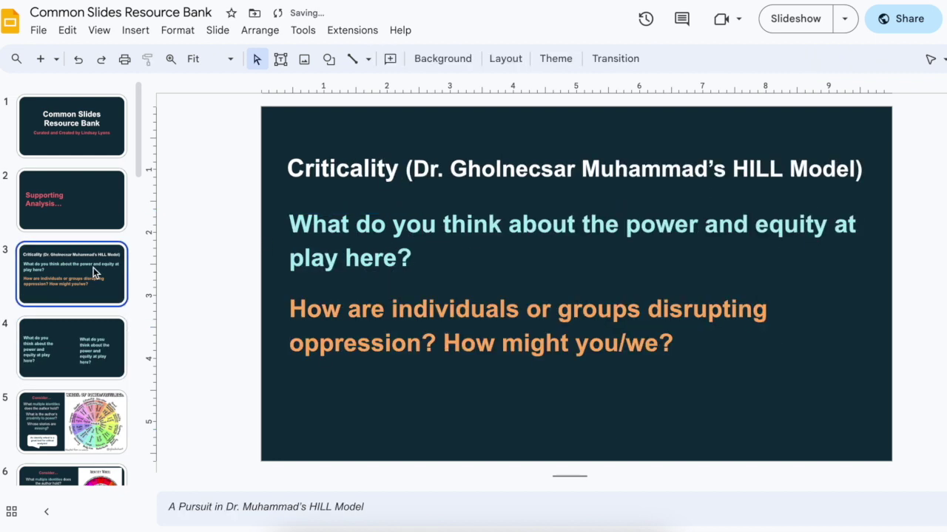
triple_click(471, 320)
key("ctrl+c")
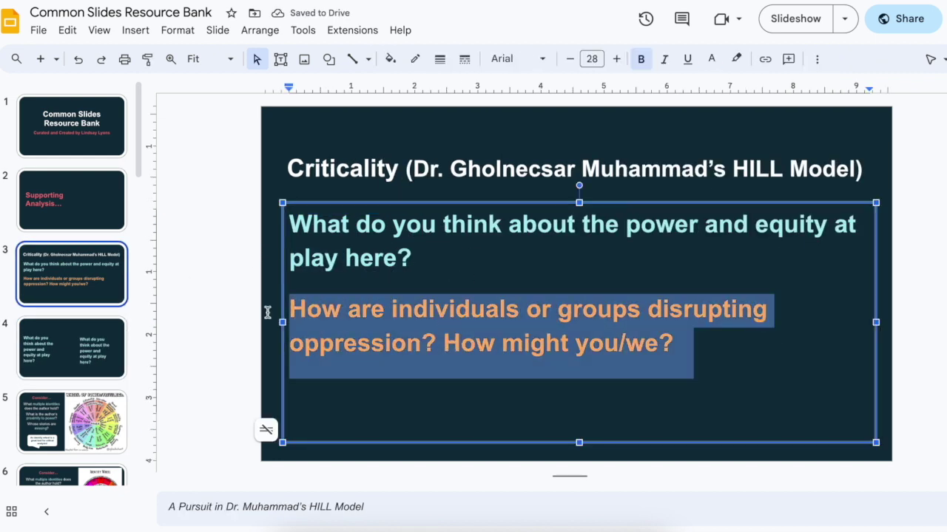
left_click(74, 338)
triple_click(711, 290)
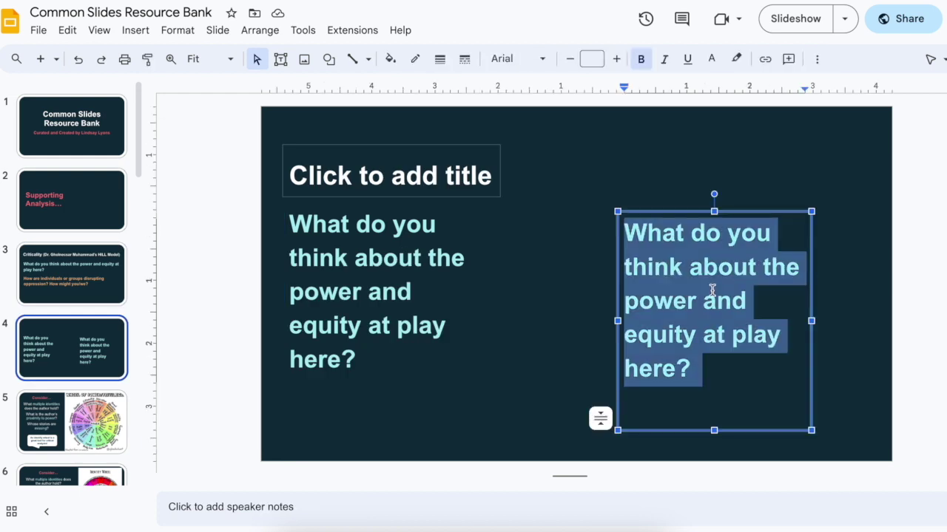
key("ctrl+v")
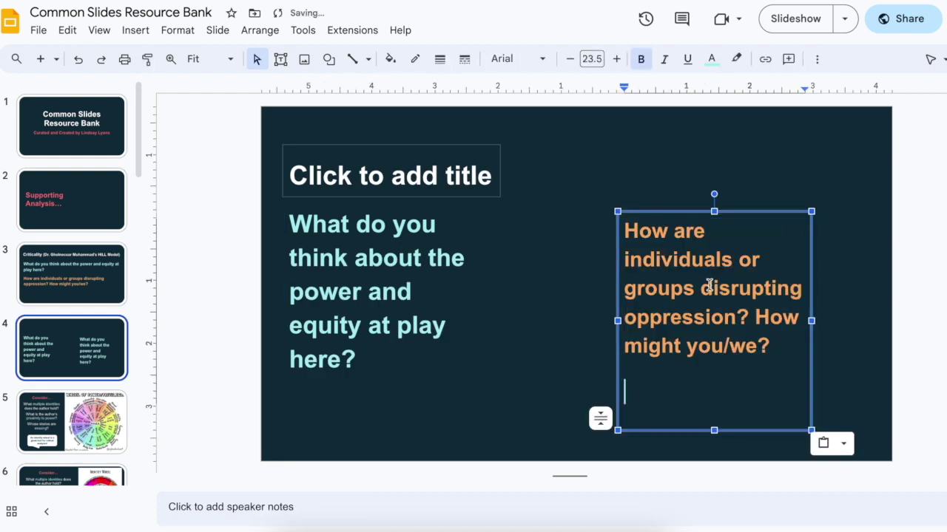
key("BackSpace")
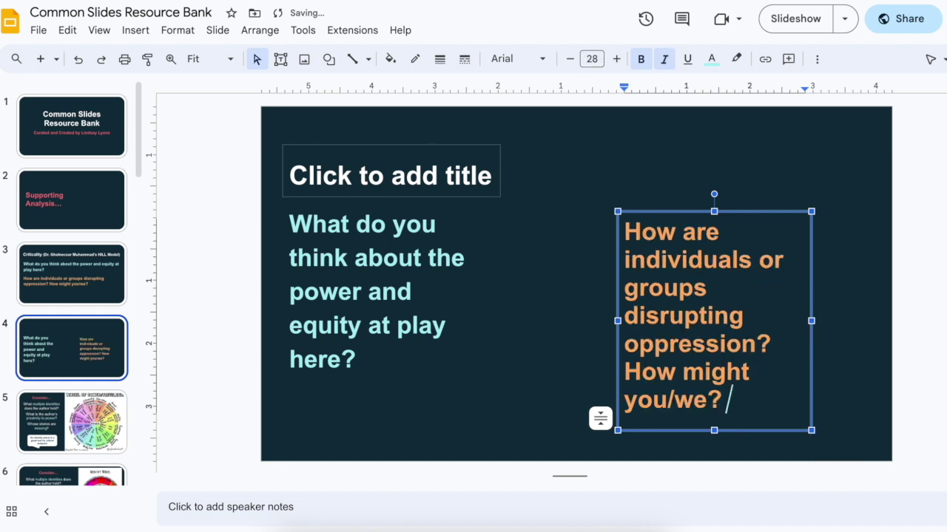
Step: Move "How might you/we?" into its own paragraph and widen the orange question's text box toward the slide's right edge
left_click(776, 338)
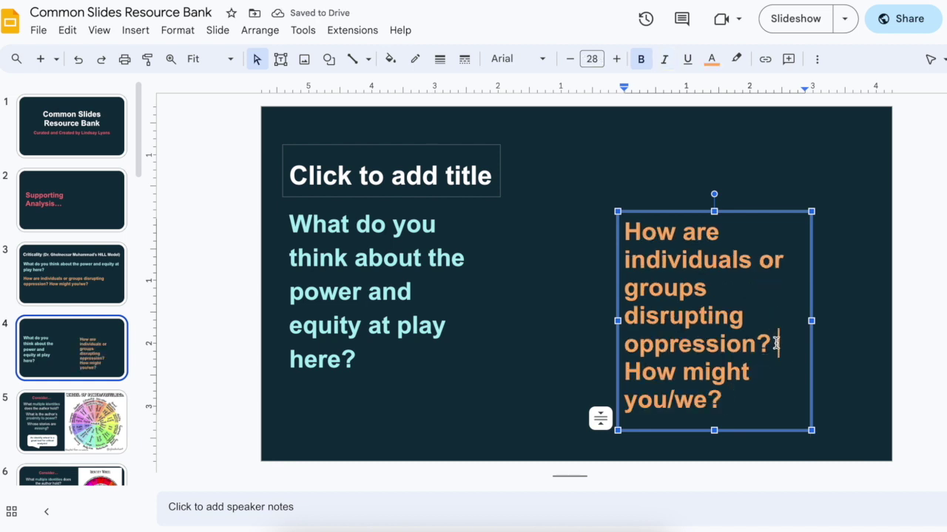
key("Return")
left_click_drag(811, 321, 860, 313)
Step: Widen the teal question's text box toward the slide's middle and lower its top edge to leave space under the title
left_click(361, 325)
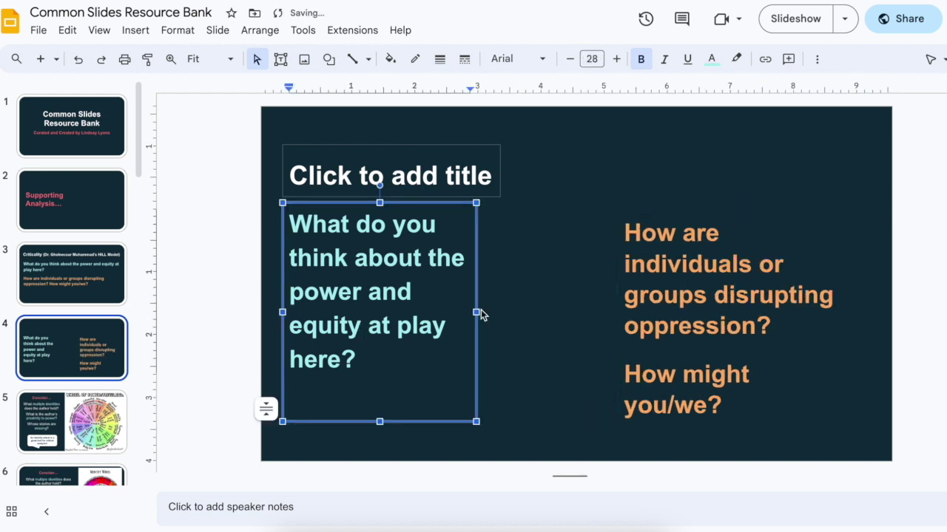
left_click_drag(479, 316, 550, 312)
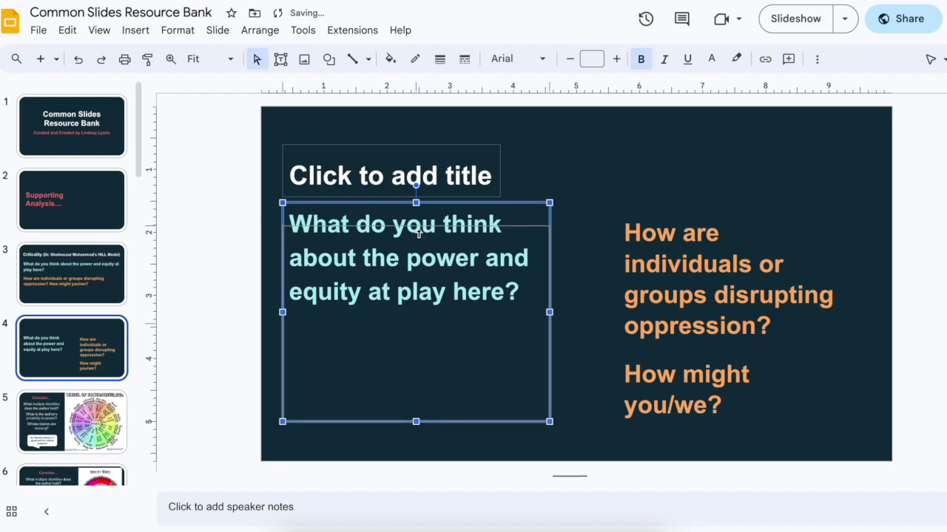
left_click_drag(417, 202, 416, 235)
Step: Lower the top edge of the orange question's text box and extend the box on both sides
left_click(726, 216)
left_click_drag(738, 210, 738, 245)
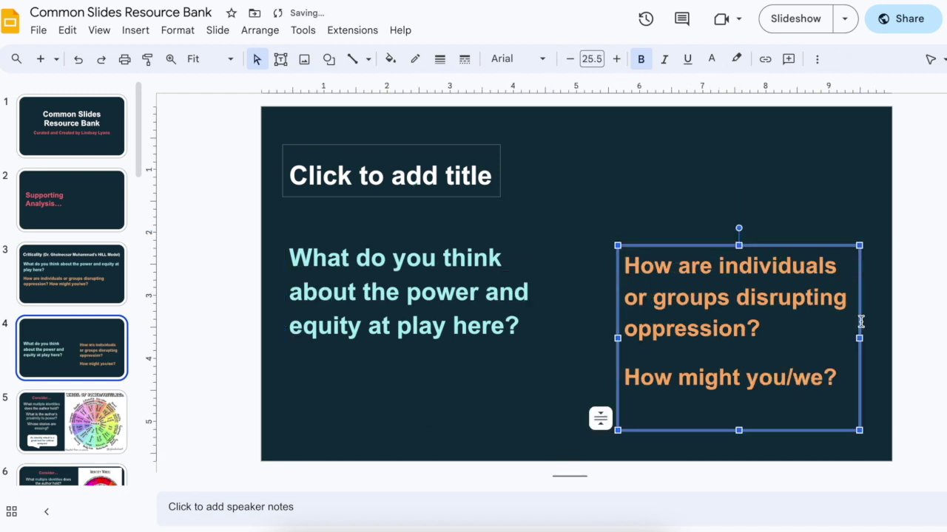
left_click_drag(616, 338, 567, 338)
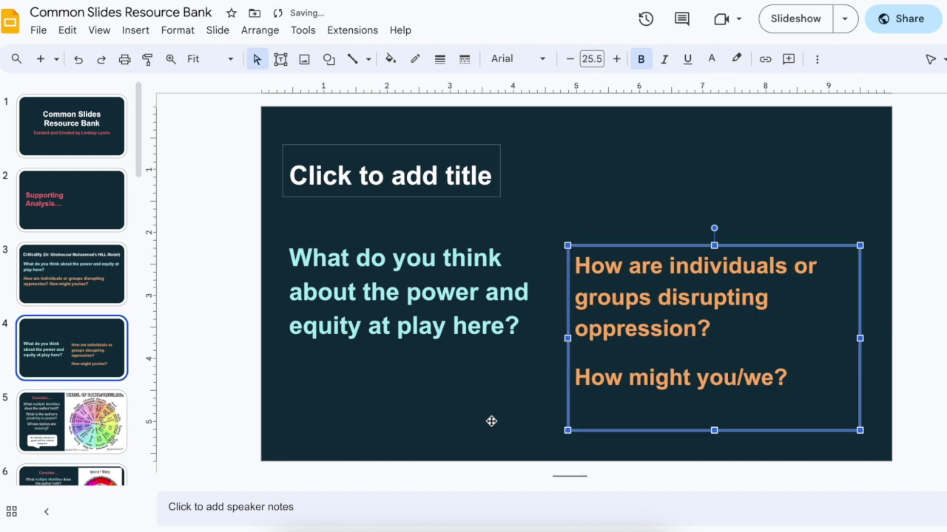
left_click_drag(861, 338, 874, 338)
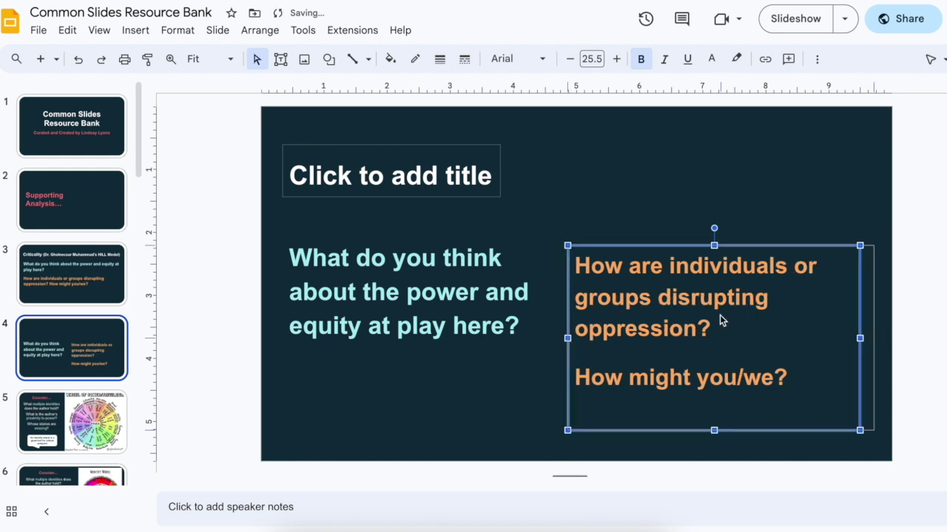
Step: Set the font size of all text in the orange question box to 24
left_click(714, 311)
left_click(377, 305)
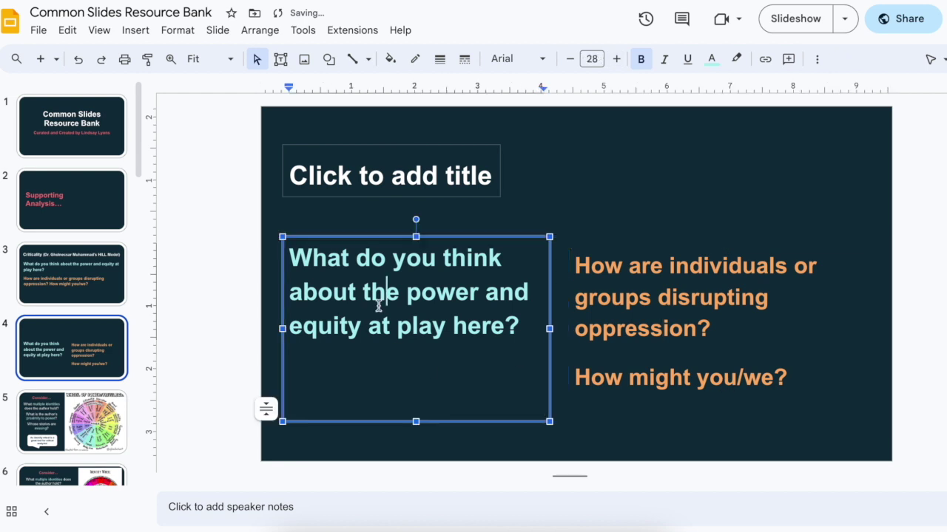
left_click(612, 301)
left_click(466, 331)
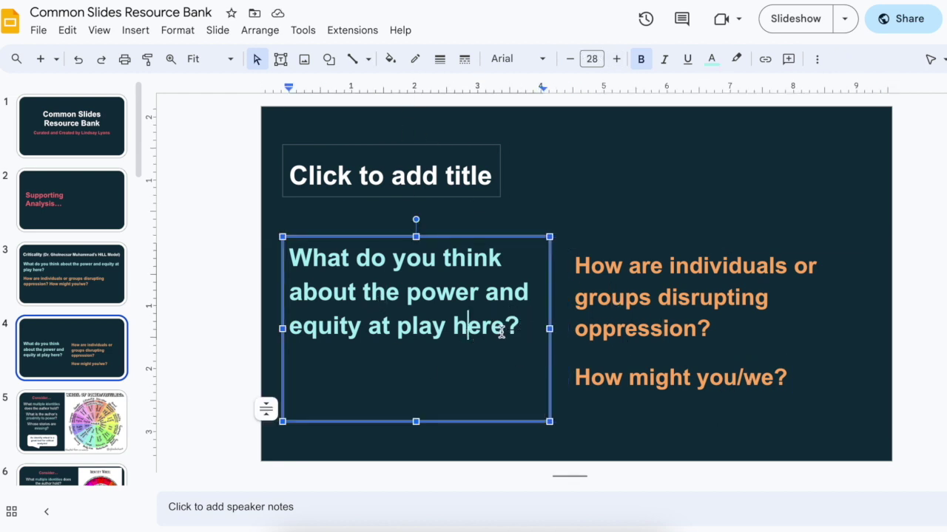
left_click(786, 378)
left_click_drag(786, 378, 489, 258)
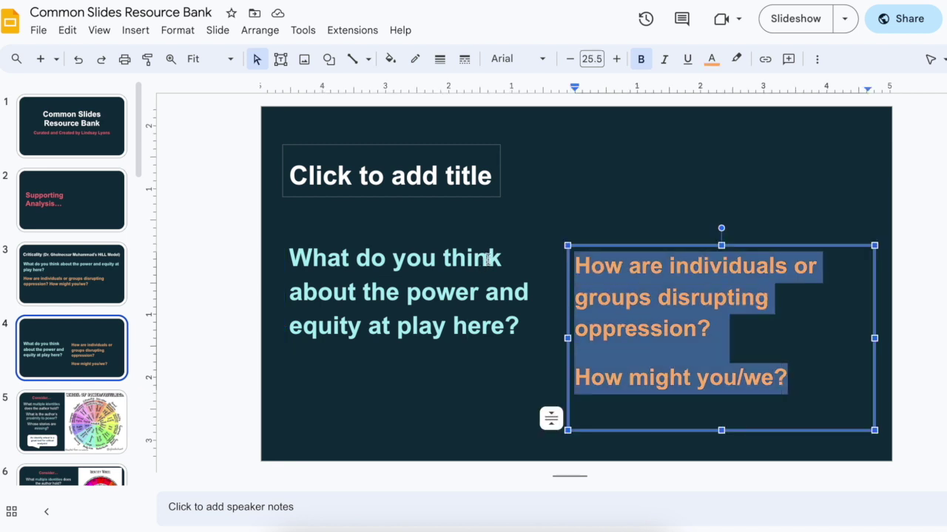
left_click(595, 61)
type("2")
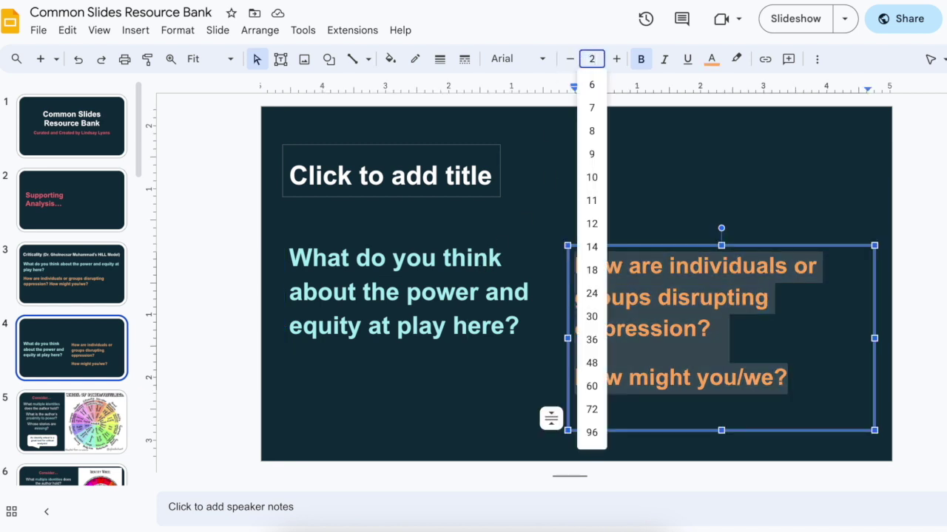
type("4")
key("Return")
Step: Set the font size of the whole teal question to 24
double_click(352, 314)
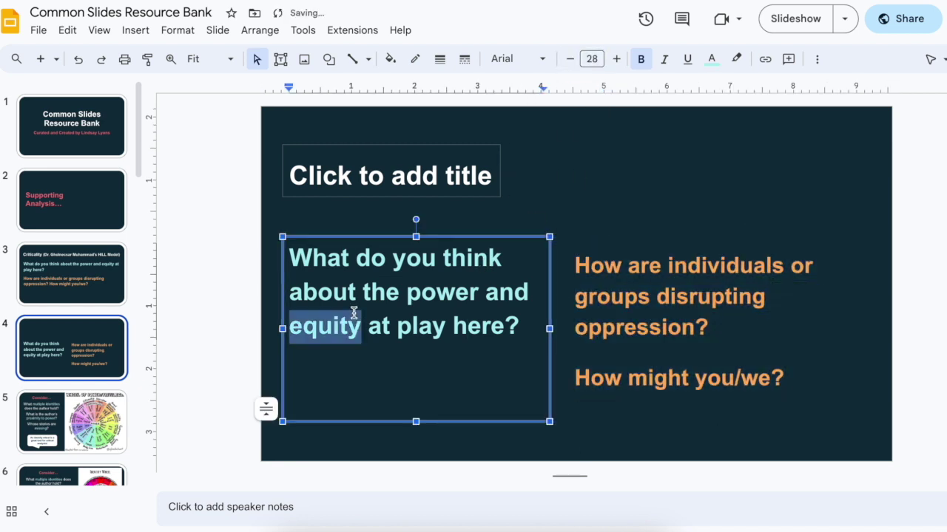
key("ctrl+a")
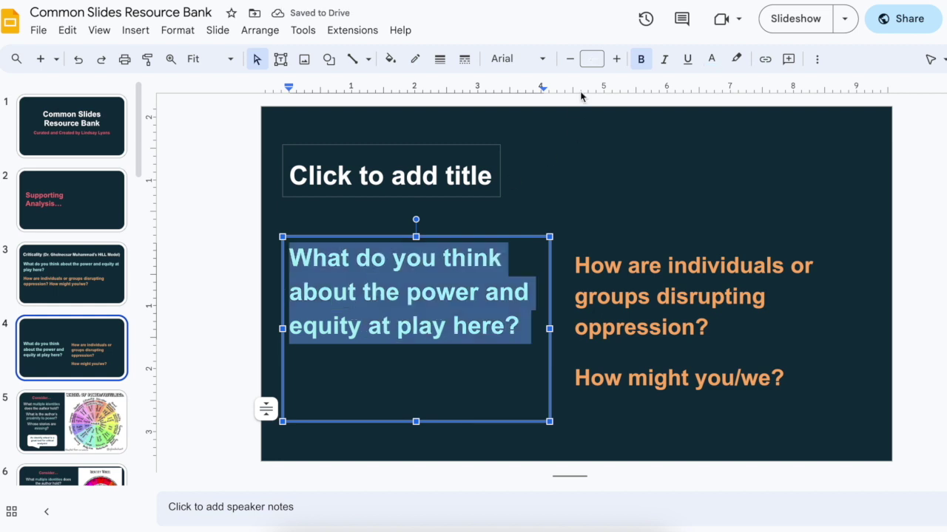
left_click(591, 60)
type("24")
key("Return")
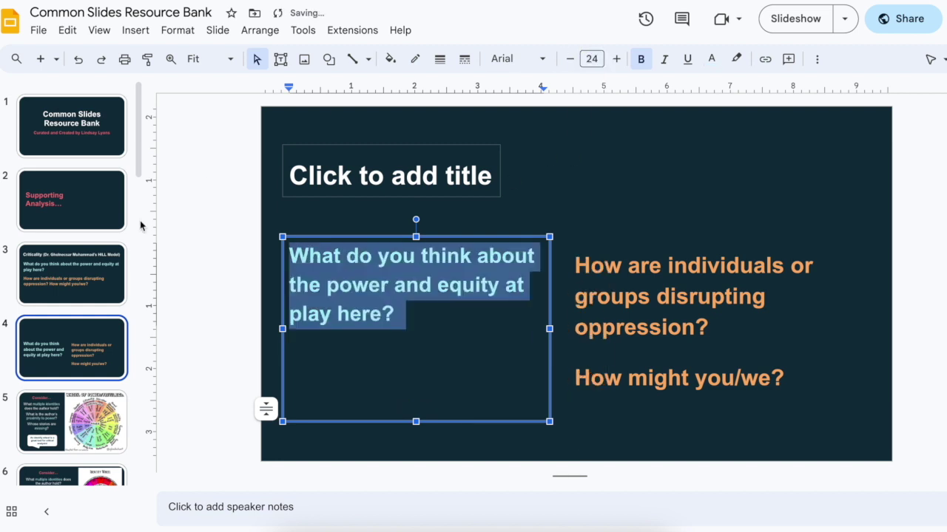
Step: Copy the full Criticality (HILL Model) title from slide 3 into the empty title box on slide 4
left_click(99, 271)
left_click(430, 162)
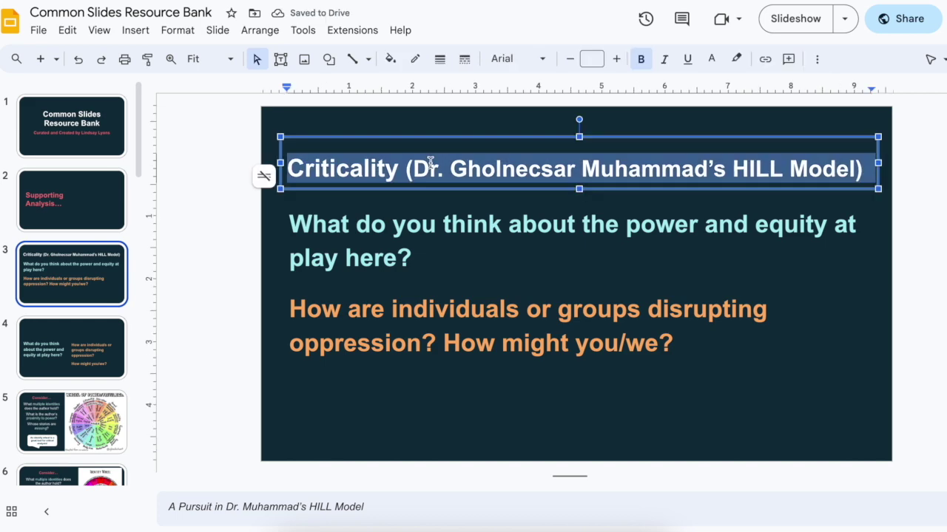
left_click(64, 345)
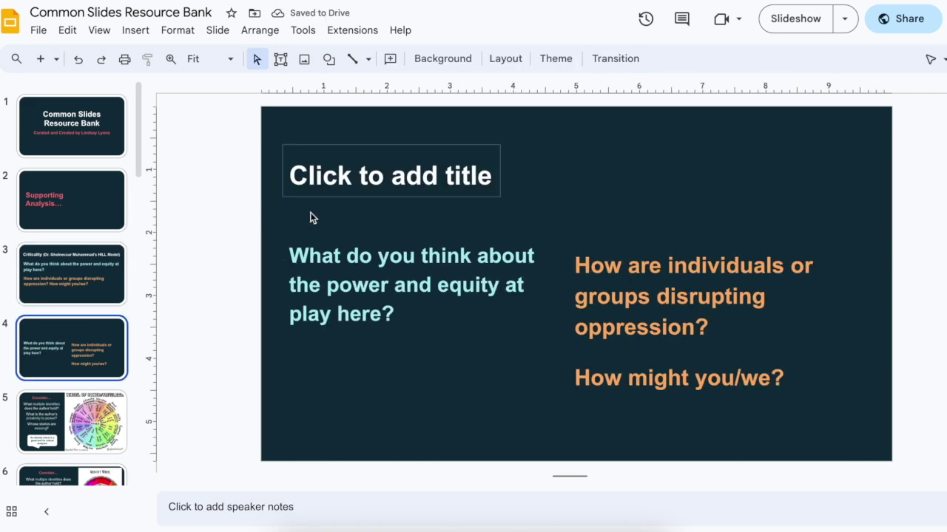
left_click(338, 175)
type("Criticality (Dr. Gholnecuar Muhammad’s HILL Model)")
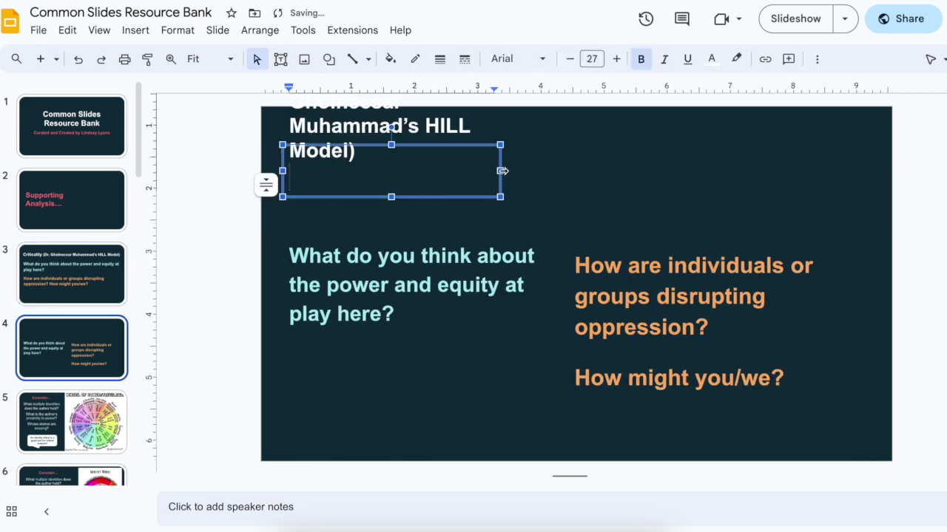
Step: Widen slide 4's title box so the title fits on one line, and remove the blank line after it
left_click_drag(502, 171, 866, 171)
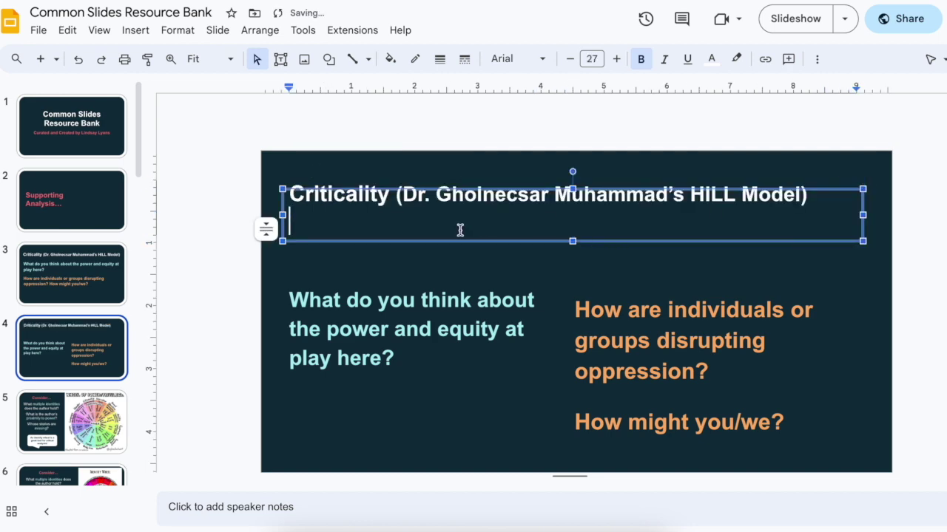
key("BackSpace")
left_click(355, 414)
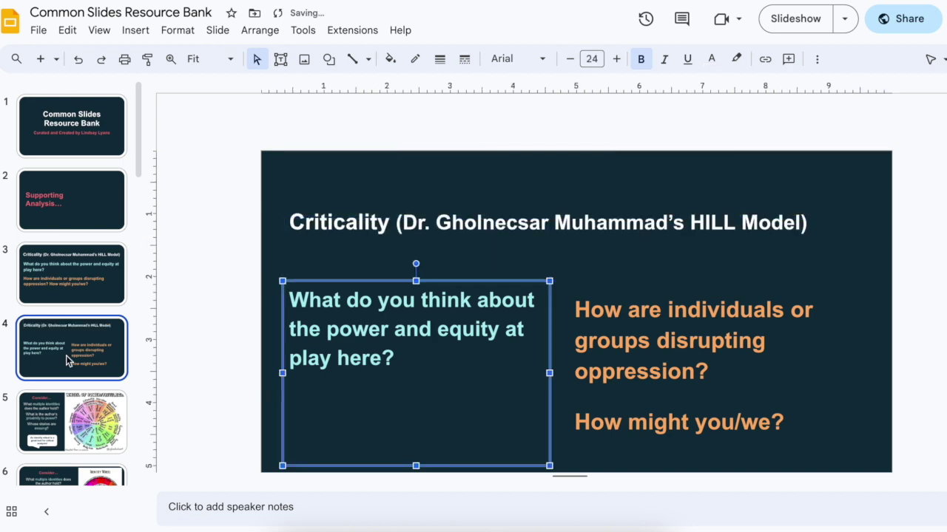
Step: Delete the original Criticality slide 3 that precedes the new side-by-side version
left_click(64, 297)
key("Delete")
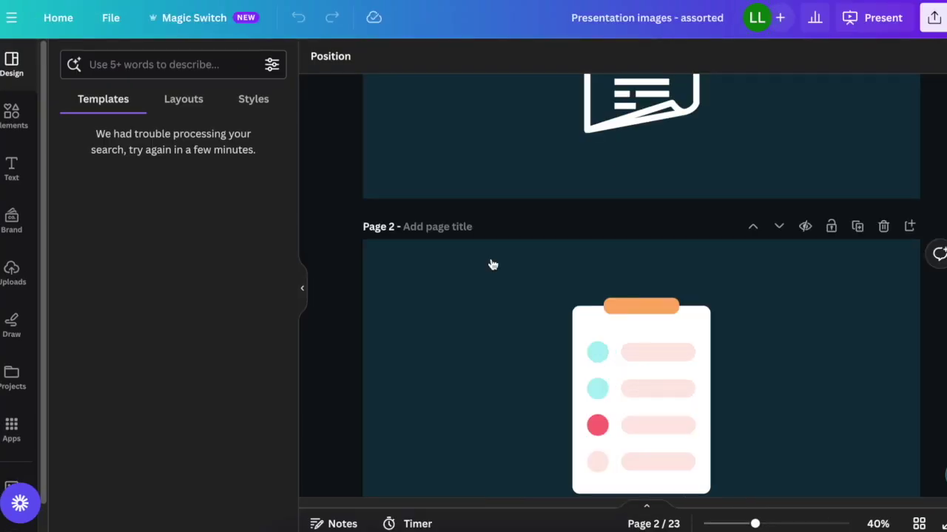
Step: Switch to the Canva design "Presentation images - assorted" and add a blank page after page 23
scroll(597, 288, "up", 3)
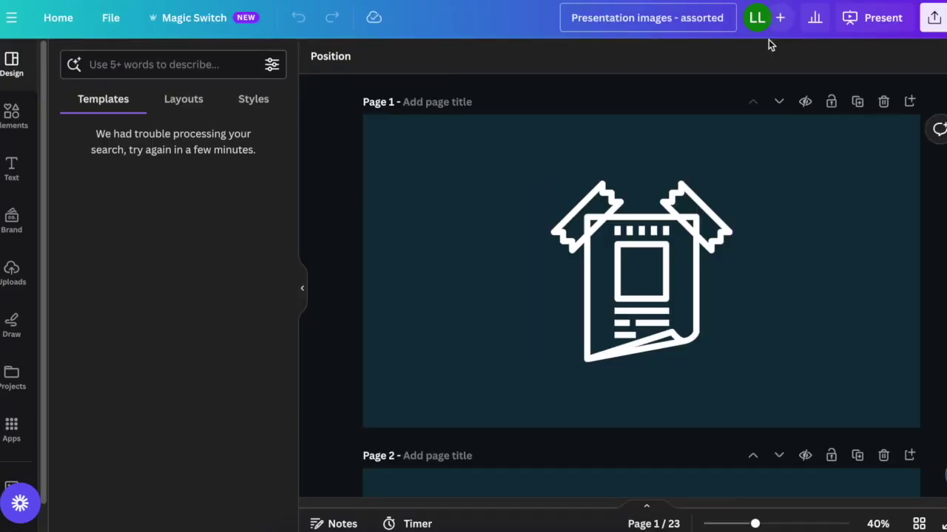
scroll(661, 285, "down", 10)
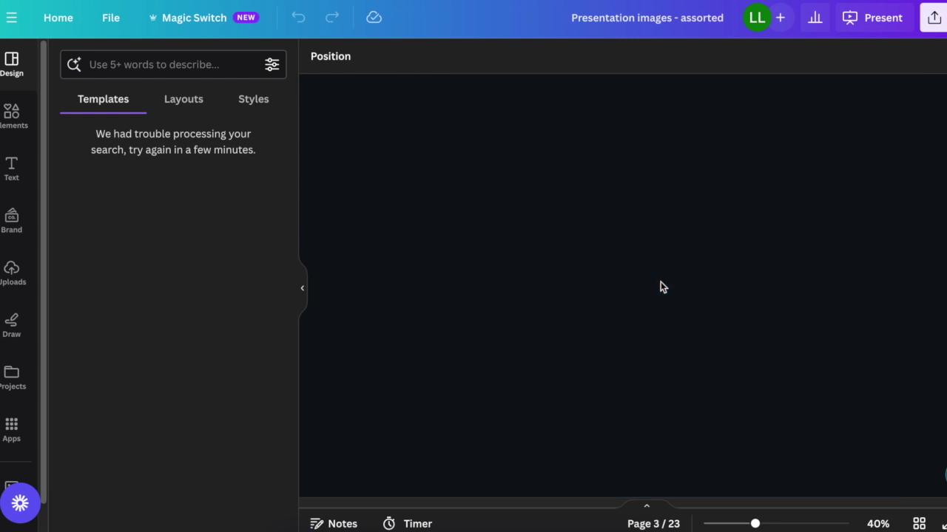
scroll(660, 287, "down", 15)
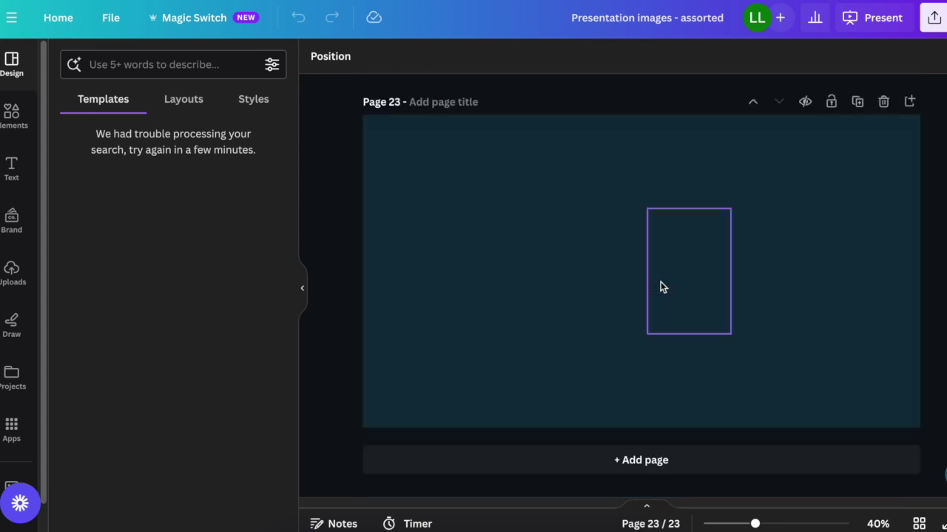
left_click(638, 463)
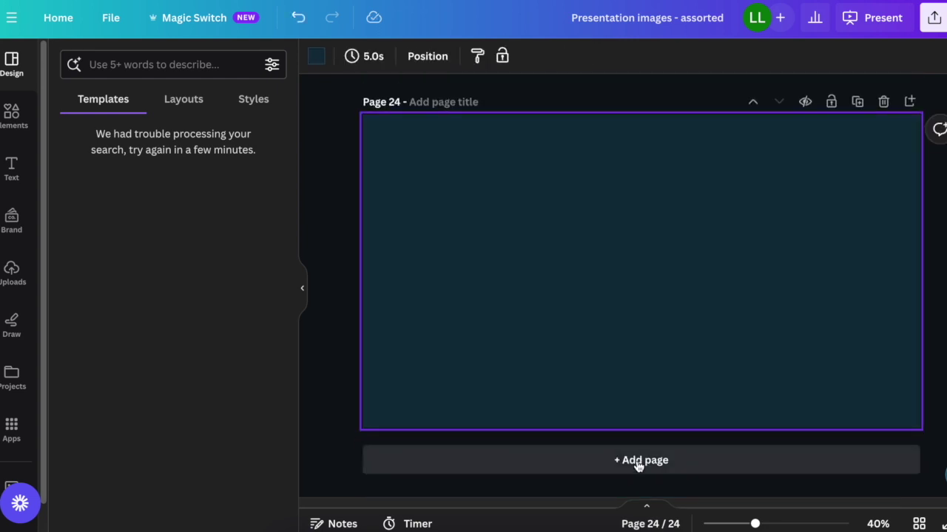
Step: Search the Canva elements for "equity" and show all matching graphics
left_click(12, 118)
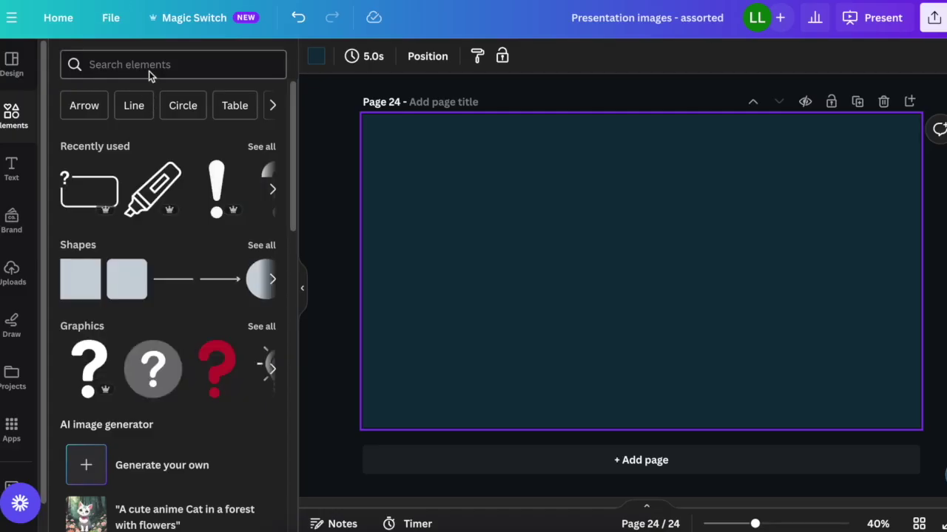
left_click(150, 65)
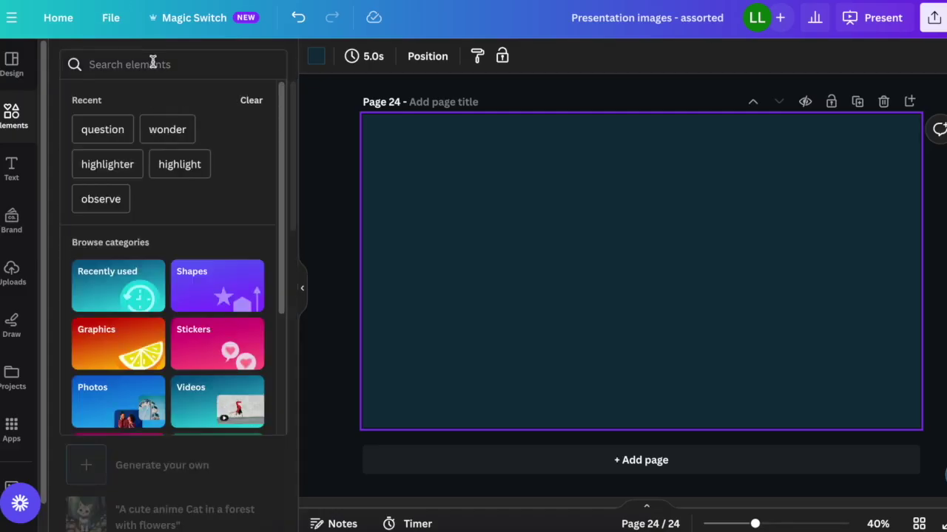
type("equity")
key("Return")
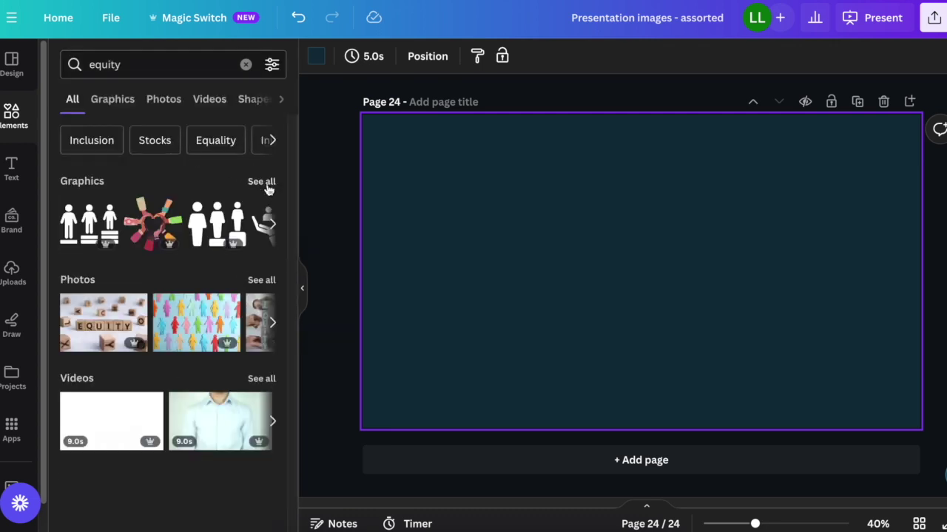
left_click(261, 182)
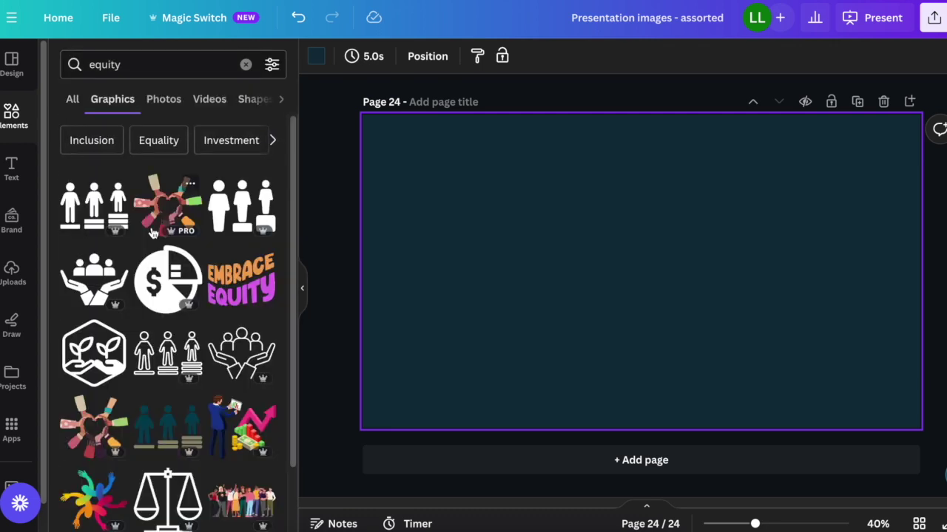
Step: Insert the graphic of three solid figures standing on stacked platforms on page 24 and recolor it white
scroll(215, 412, "down", 3)
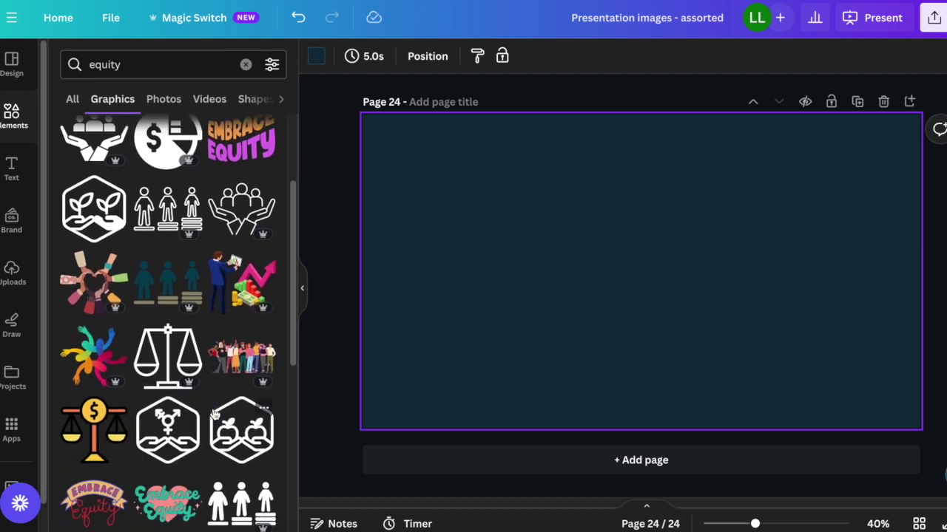
scroll(214, 414, "down", 3)
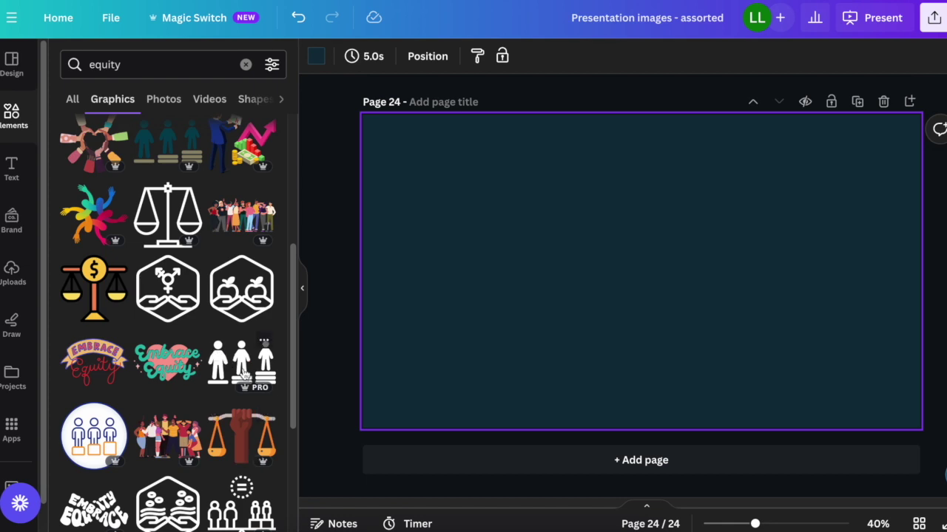
scroll(244, 376, "up", 6)
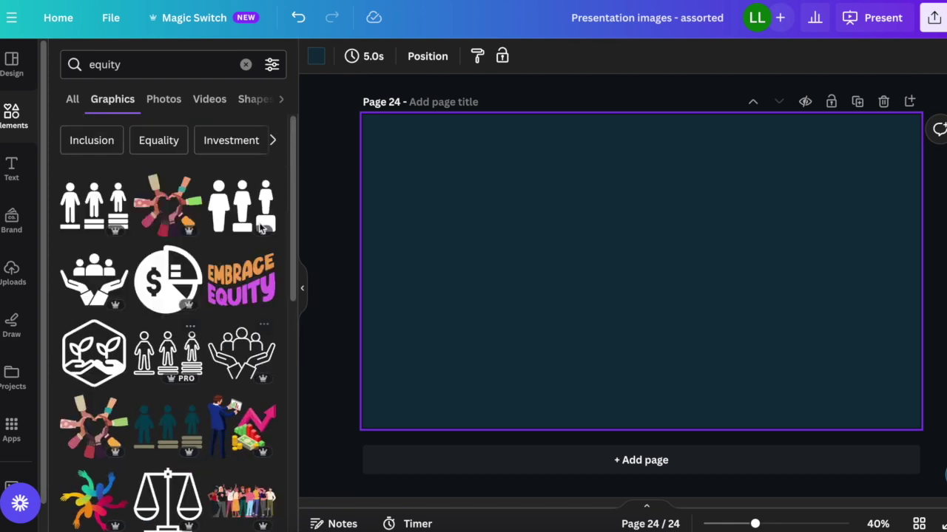
left_click(104, 212)
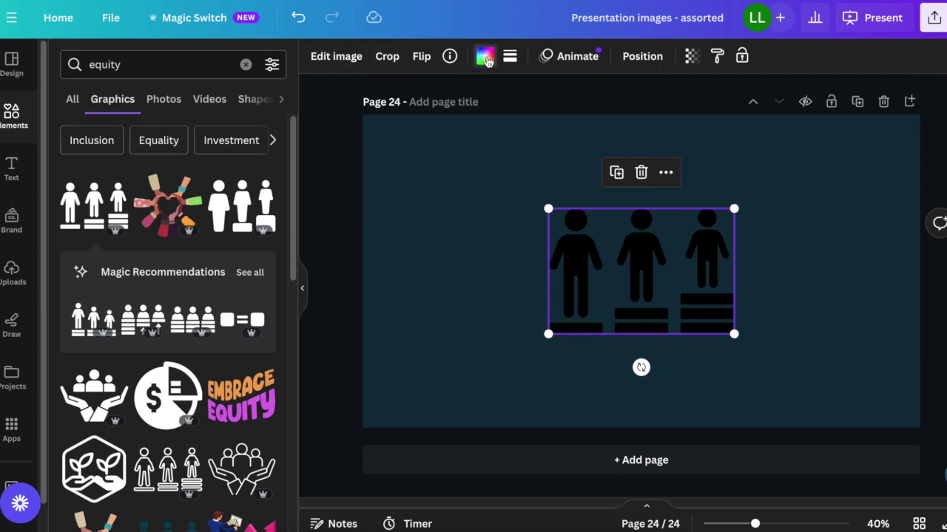
left_click(74, 340)
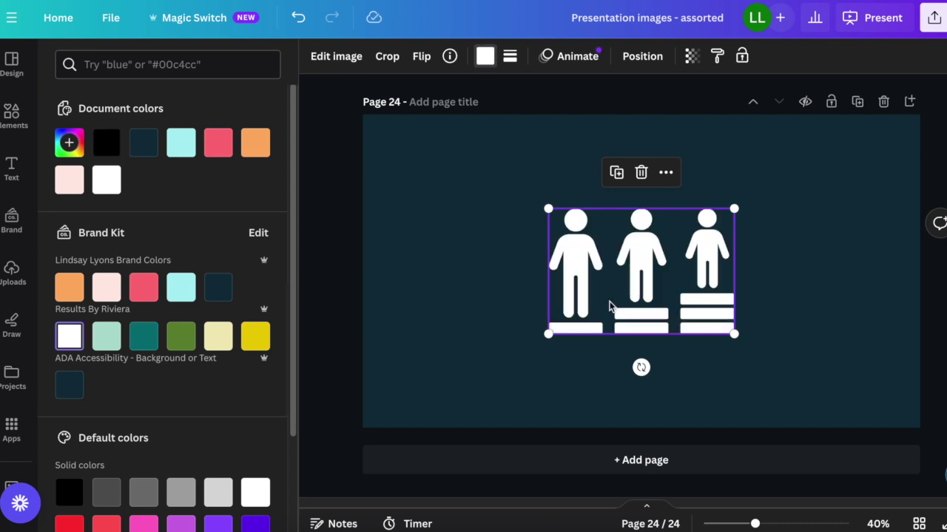
mouse_move(620, 307)
left_mouse_down()
mouse_move(545, 308)
mouse_move(632, 308)
mouse_move(619, 305)
left_mouse_up()
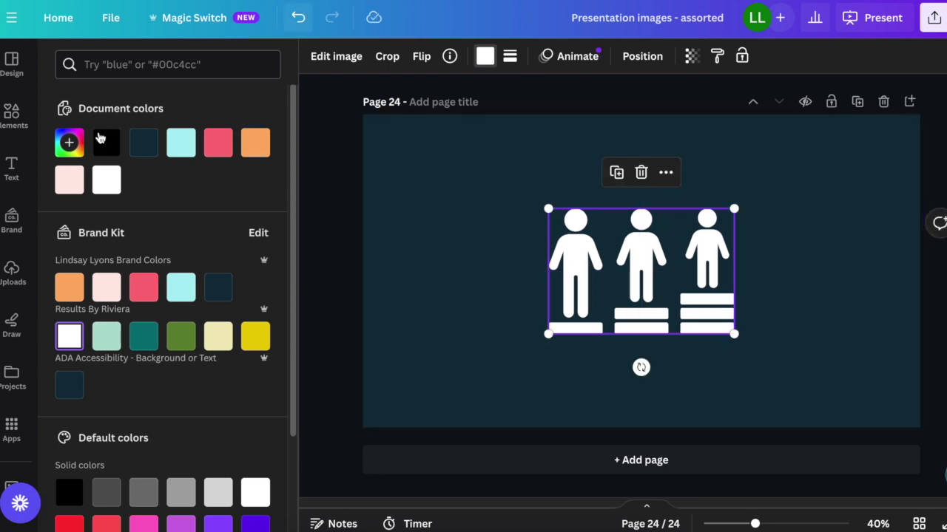
Step: Reopen the "equity" graphics, insert the outlined balance scale on page 24, and move it beside the rightmost figure
left_click(11, 118)
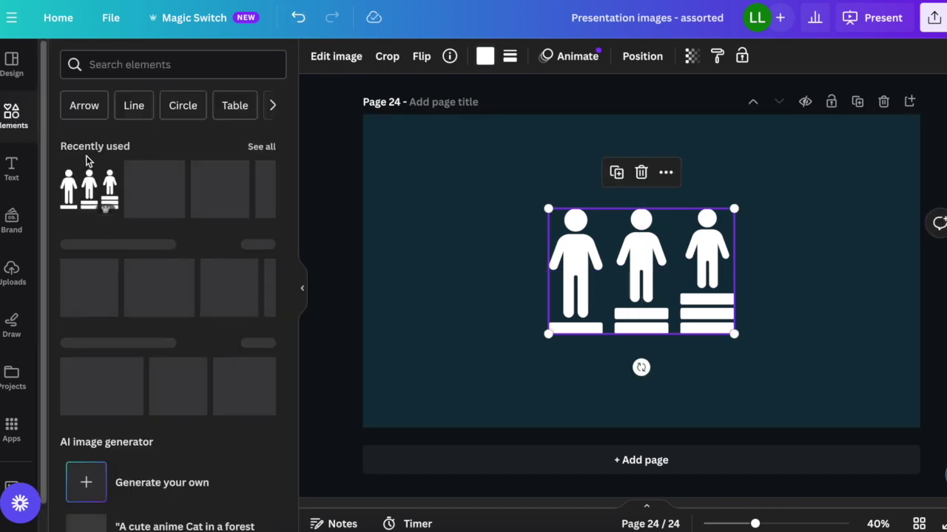
left_click(115, 66)
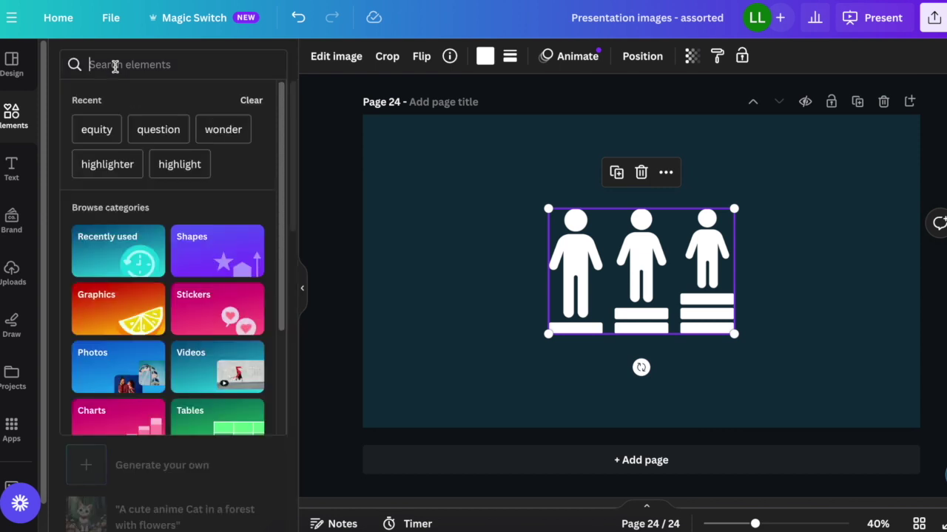
left_click(97, 130)
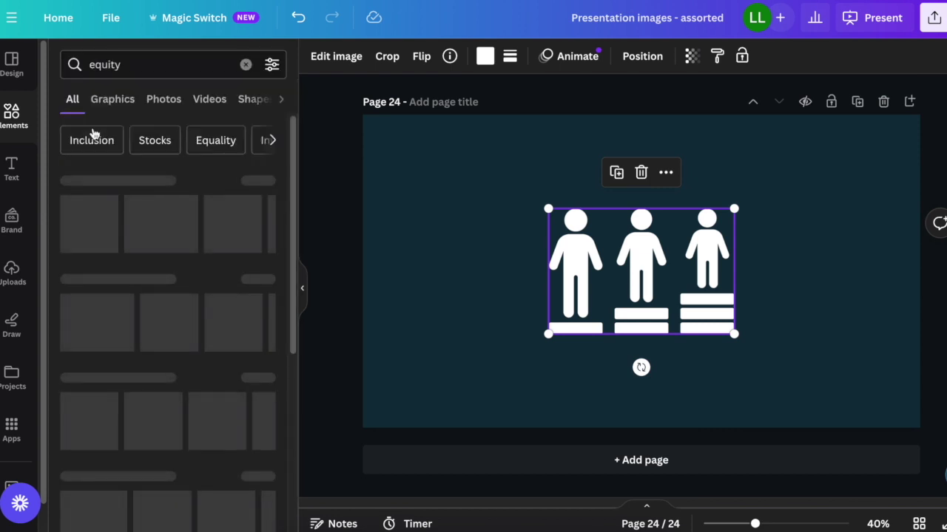
left_click(113, 100)
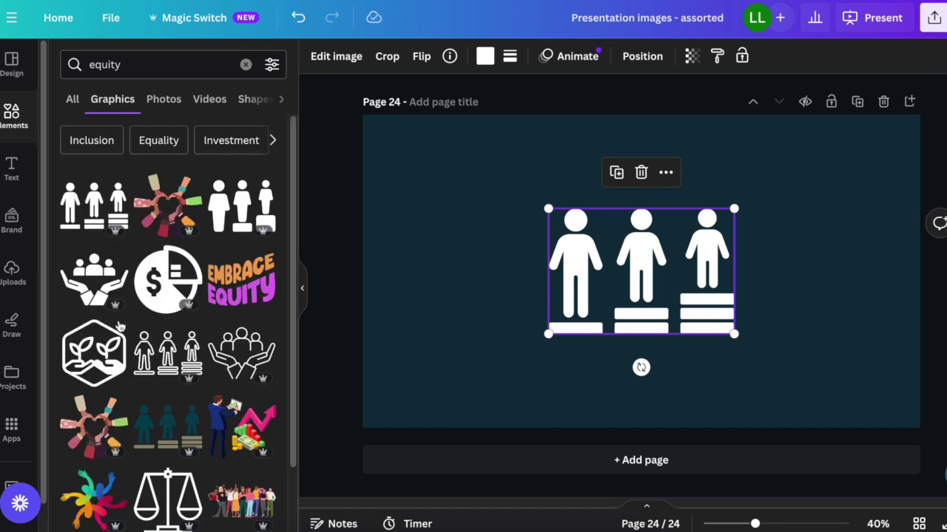
scroll(119, 326, "down", 3)
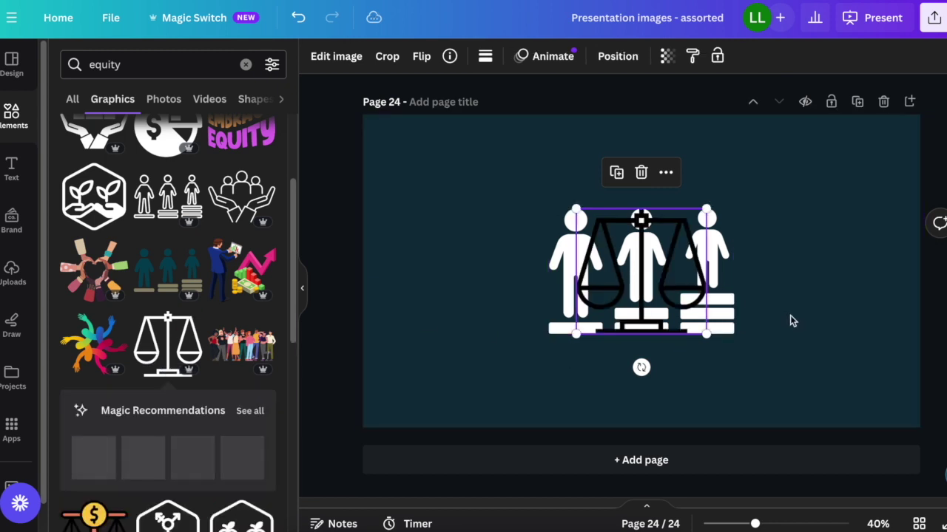
left_click_drag(641, 271, 799, 321)
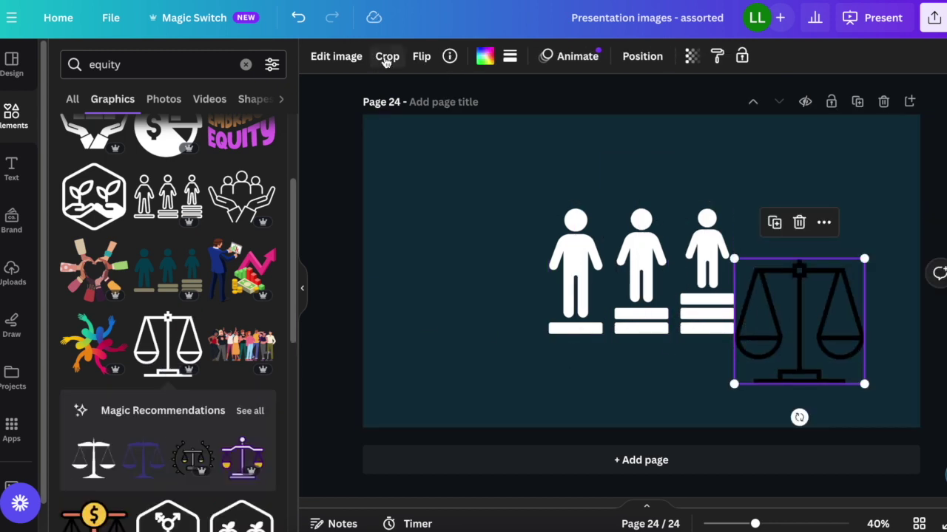
Step: Recolor the balance scale white and move it into the page's lower-right corner, clear of the figures
left_click(484, 57)
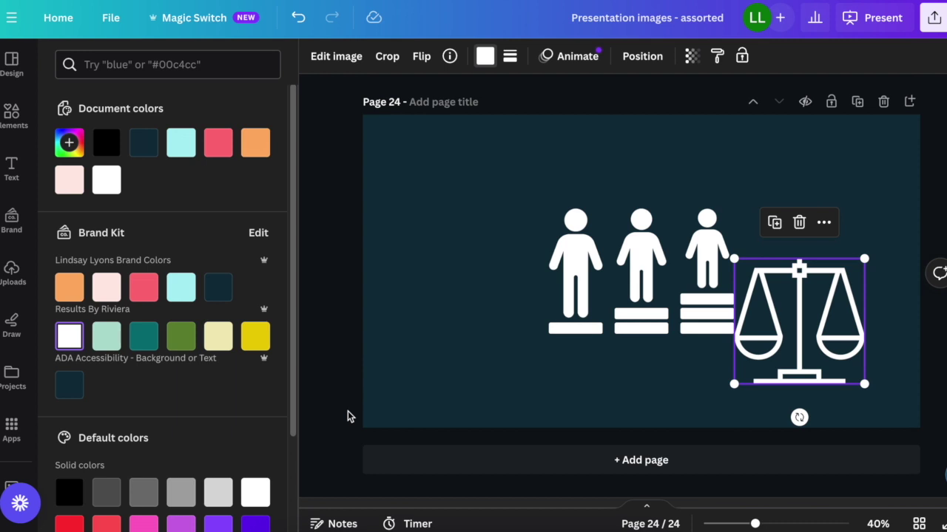
key("Escape")
left_click_drag(852, 370, 858, 378)
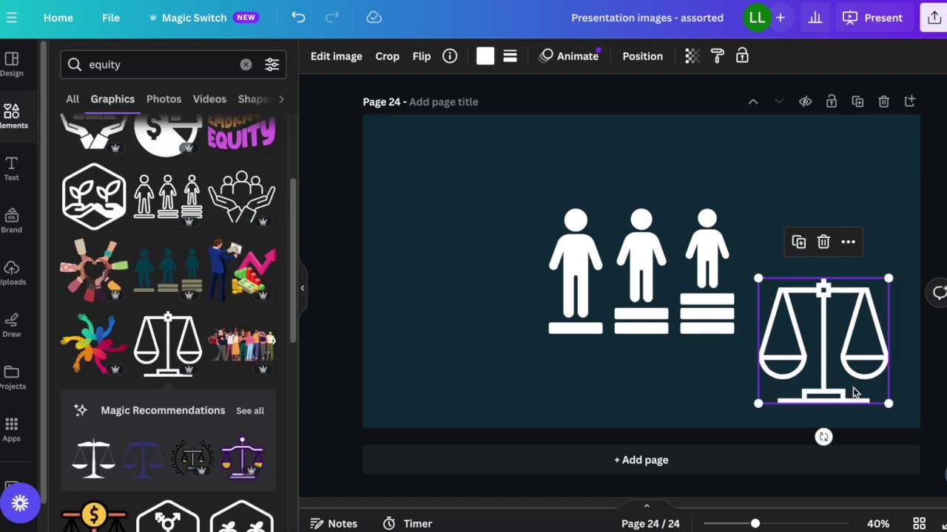
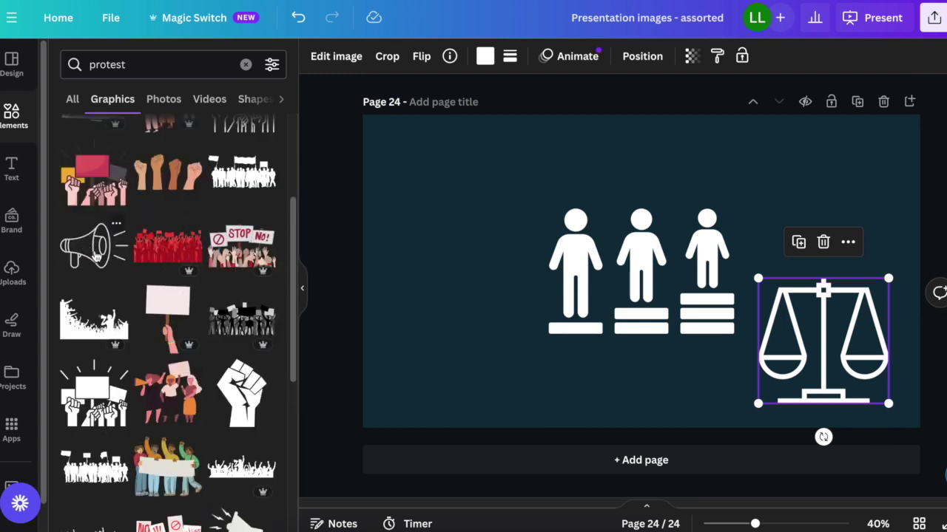
Step: Add a blank page 25 and insert the outlined graphic of raised hands holding signs from the "protest" graphics
scroll(153, 355, "down", 4)
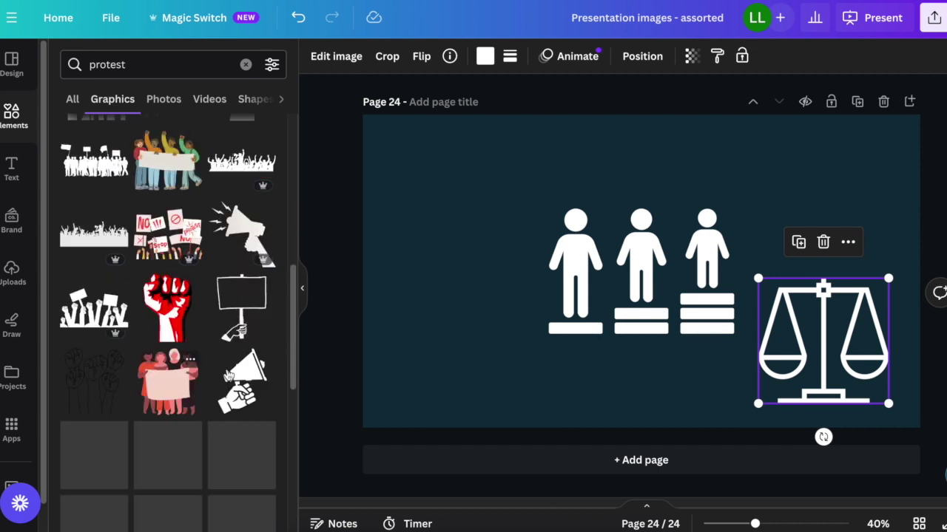
scroll(231, 381, "down", 3)
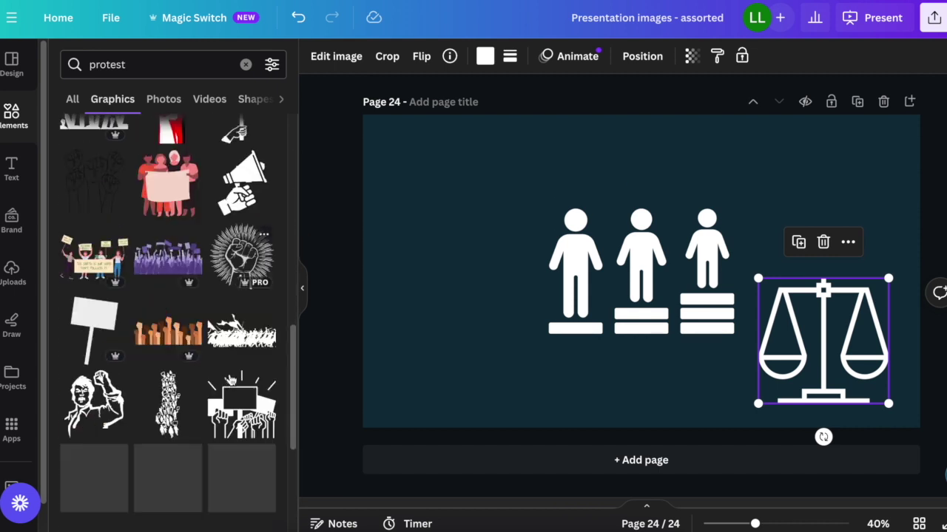
scroll(232, 380, "up", 5)
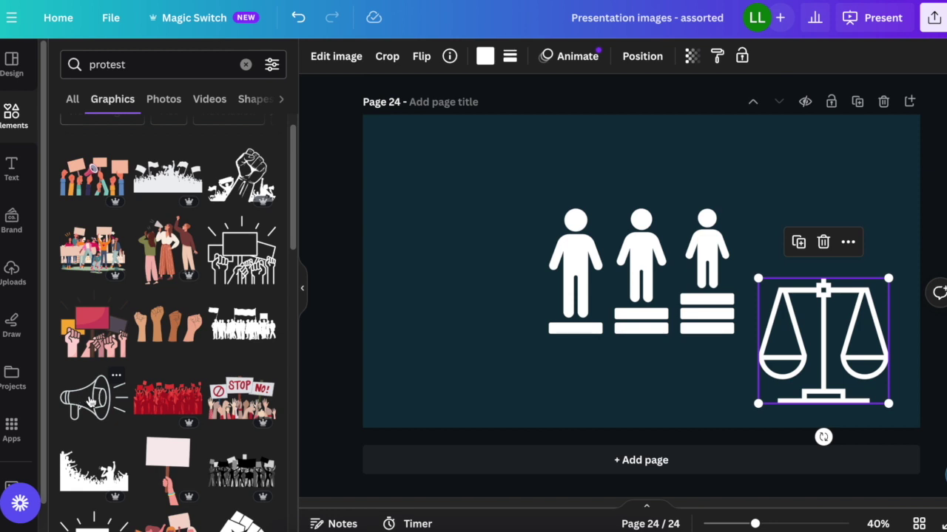
scroll(90, 401, "up", 1)
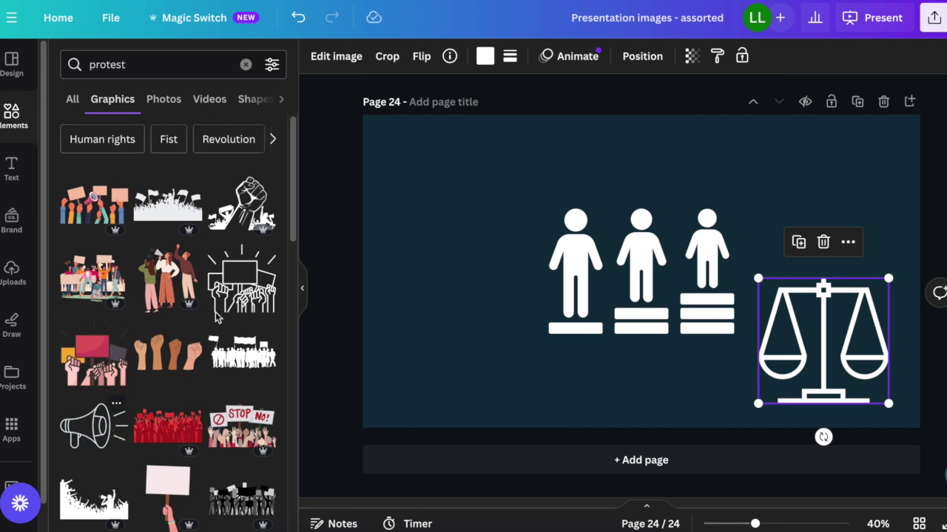
left_click(636, 459)
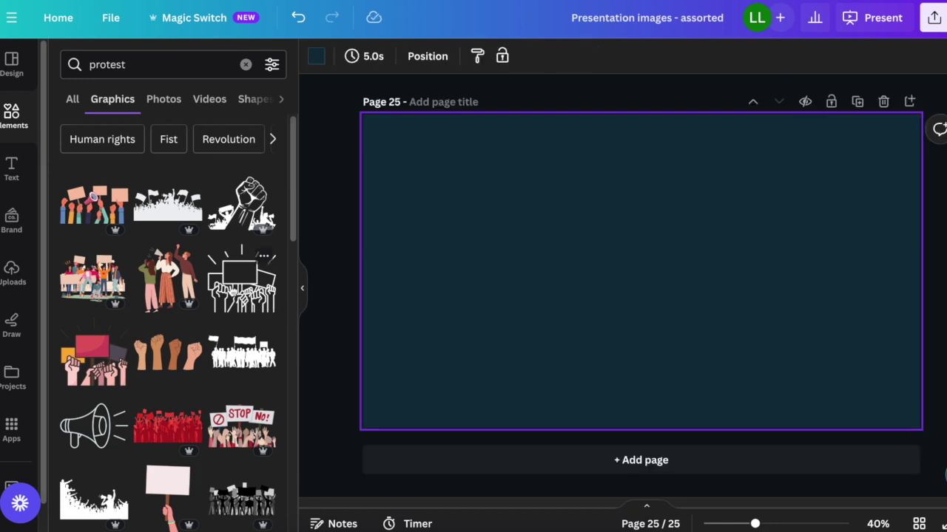
left_click(242, 281)
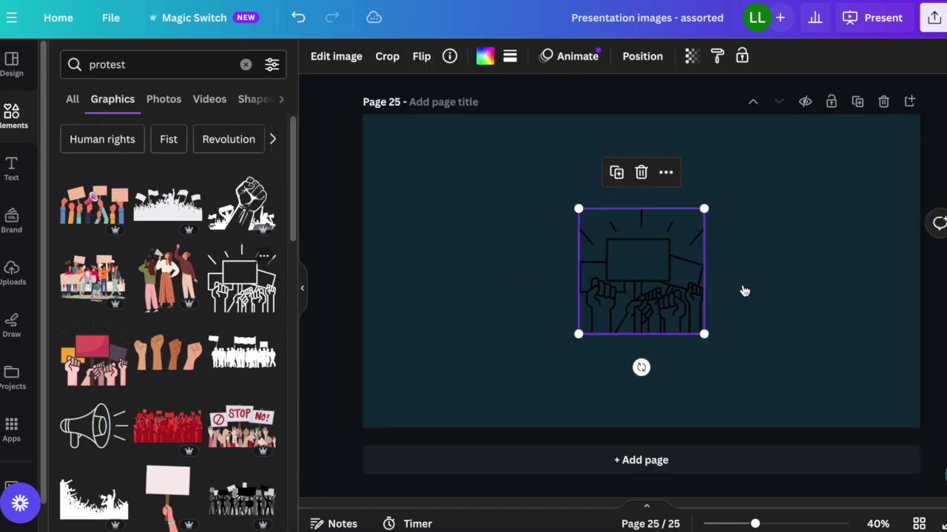
Step: Recolor the protest graphic white (#ffffff), enlarge it, and center it on page 25
left_click(485, 59)
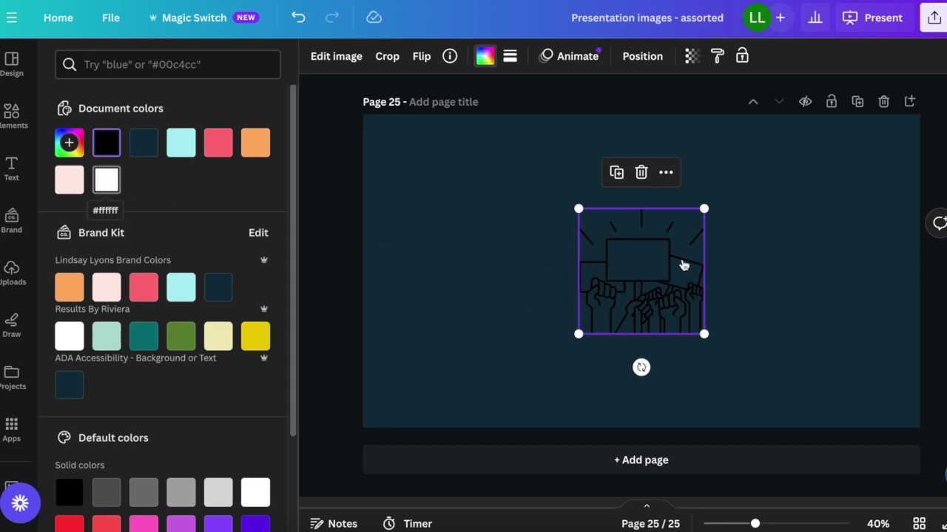
mouse_move(528, 366)
left_mouse_down()
mouse_move(510, 376)
mouse_move(523, 377)
left_mouse_up()
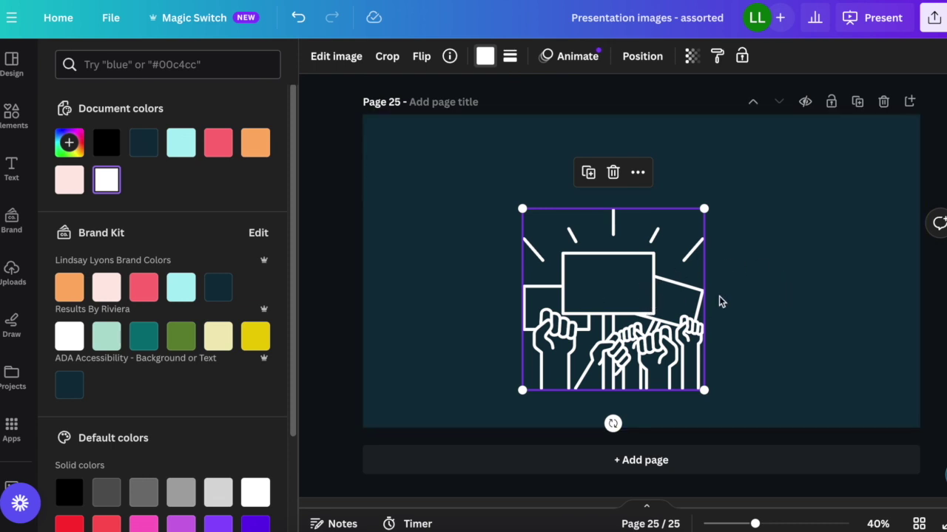
left_click_drag(629, 316, 658, 288)
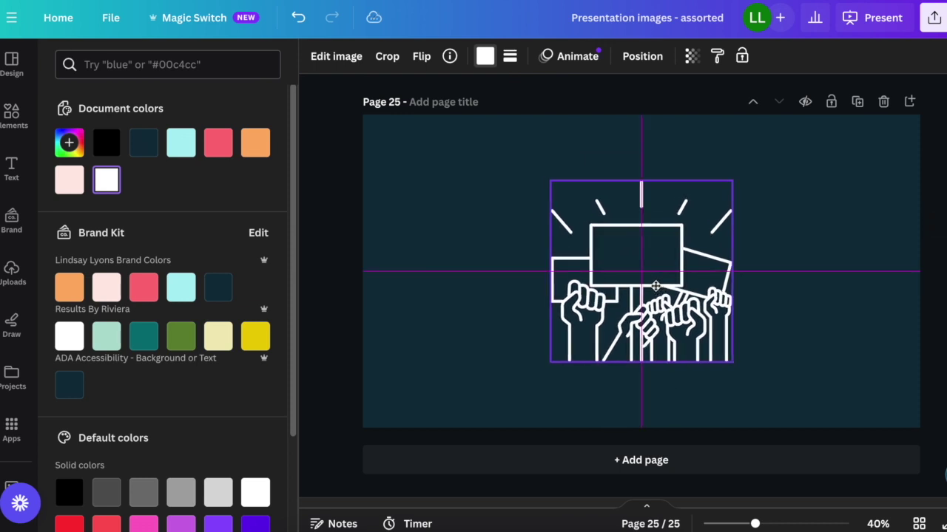
left_click(771, 320)
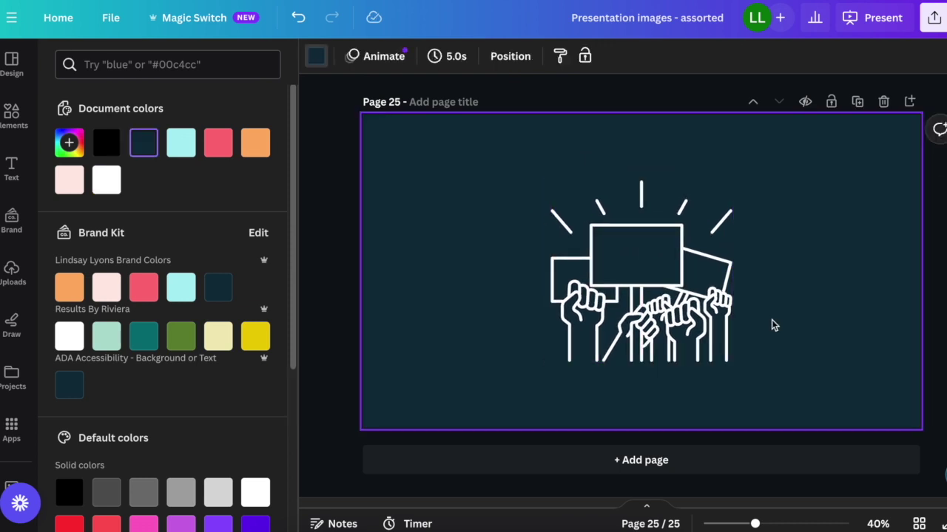
scroll(676, 345, "up", 3)
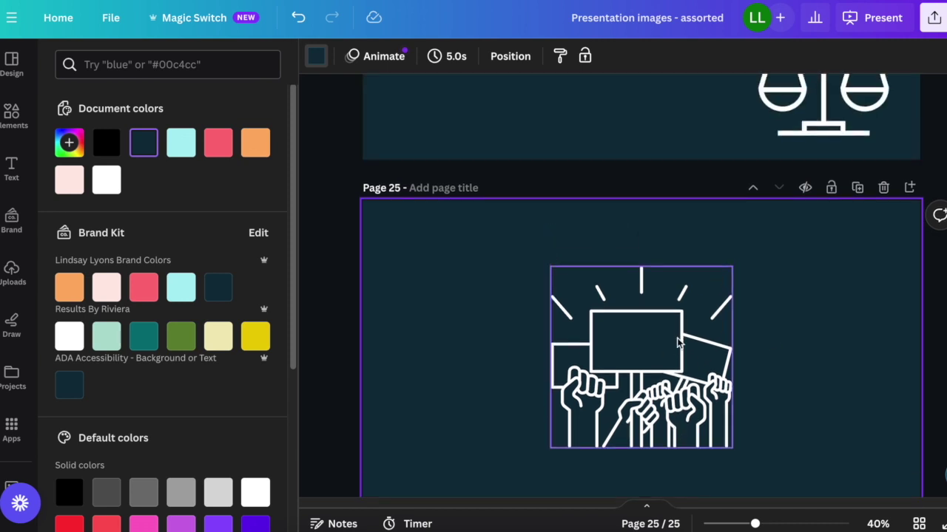
Step: Delete the three-figure equity graphic from page 24 and center the balance scale on the page
scroll(676, 345, "up", 3)
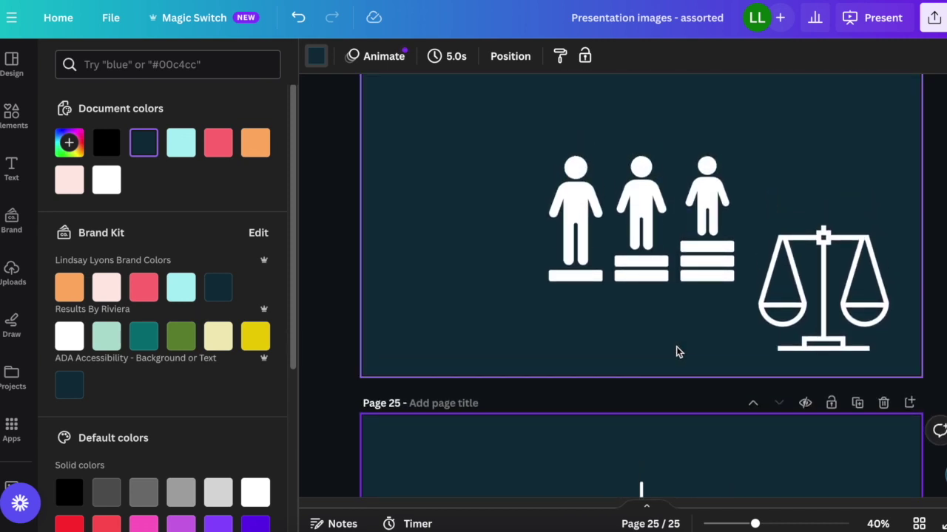
scroll(676, 346, "up", 3)
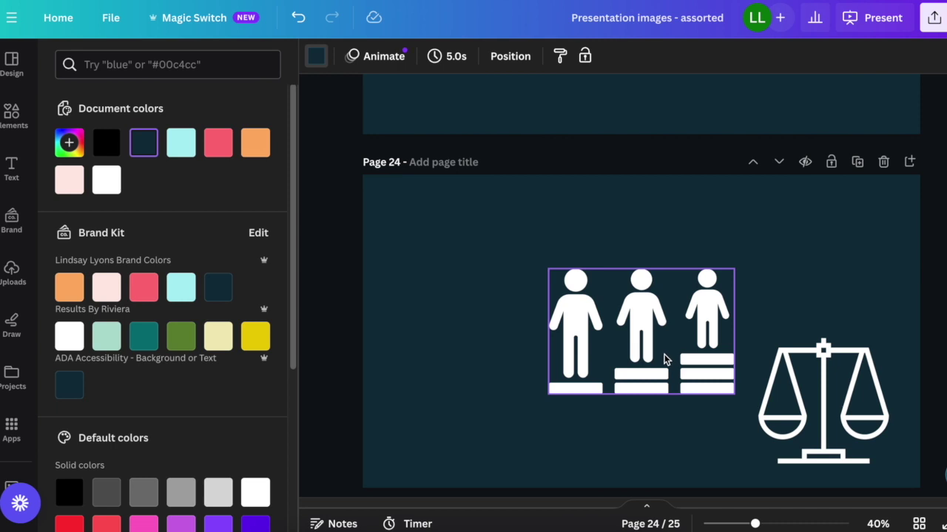
left_click(664, 358)
key("Delete")
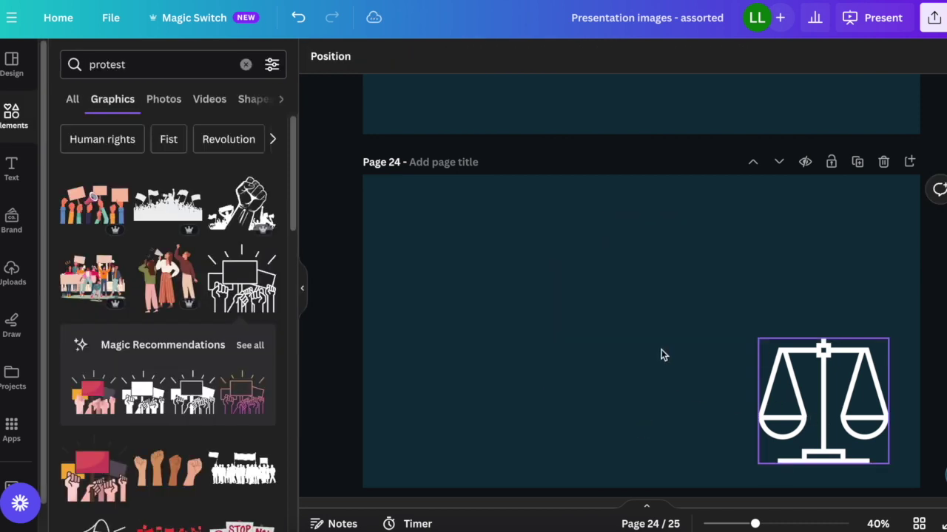
left_click_drag(649, 331, 641, 331)
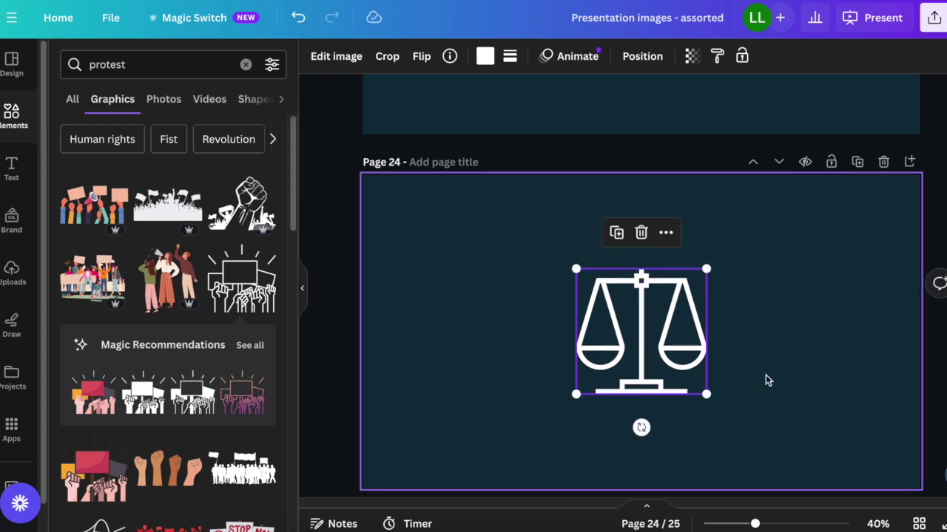
Step: Enlarge the balance scale at the center of page 24 and capture a screenshot of the area around it
left_click(766, 381)
left_click(703, 392)
left_click_drag(706, 394, 744, 430)
mouse_move(653, 380)
left_mouse_down()
mouse_move(645, 369)
mouse_move(653, 377)
left_mouse_up()
left_click(817, 412)
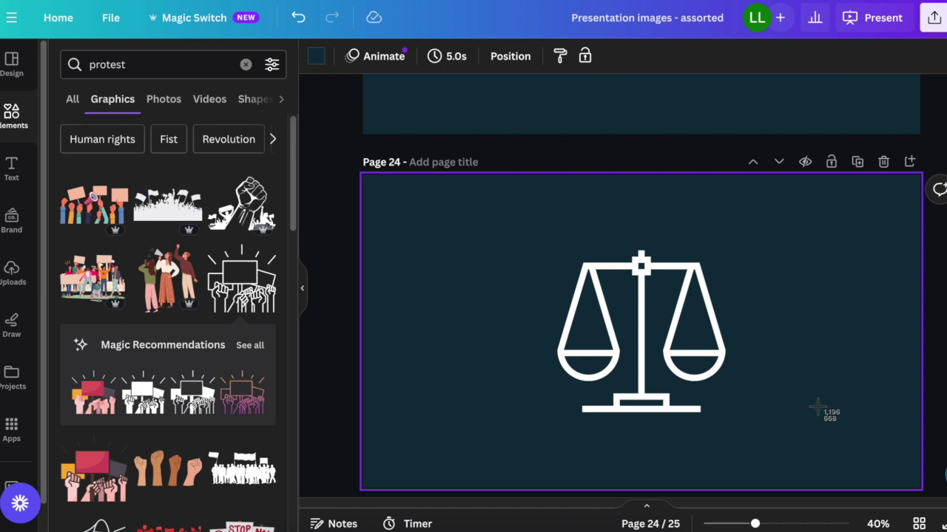
left_click_drag(515, 233, 767, 439)
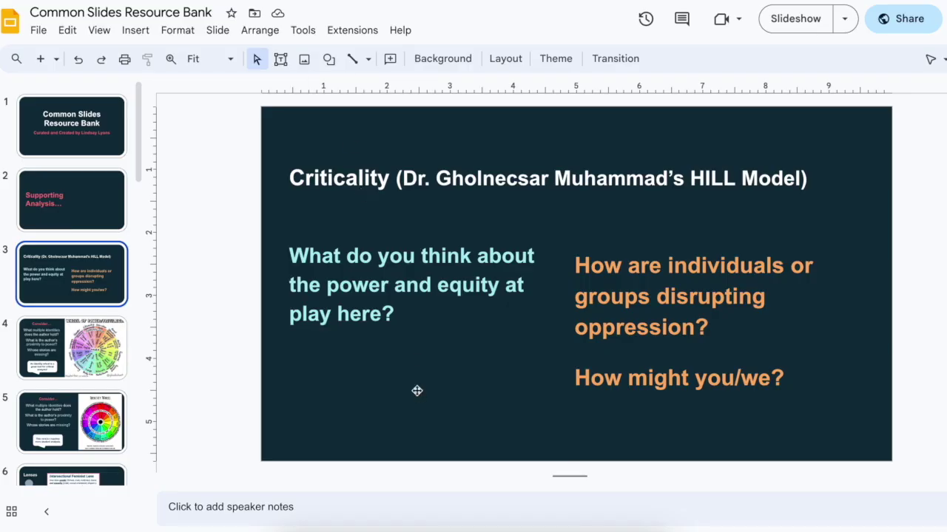
Step: Switch to Google Slides and insert "Screenshot 2023-10-30 at 3.37.16 PM" from Downloads into the Criticality slide
type("Criticality (Dr. Gholnecsar Muhammad’s HILL Model)")
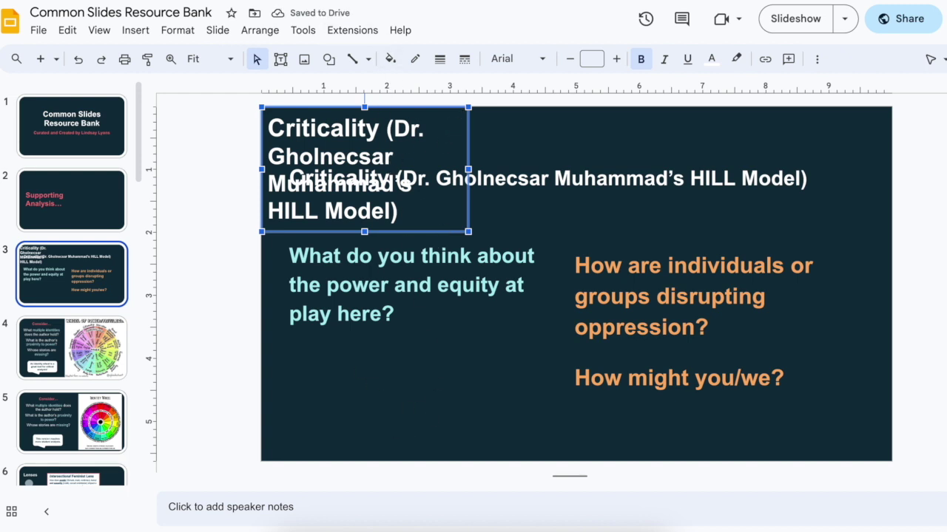
key("Delete")
left_click(135, 30)
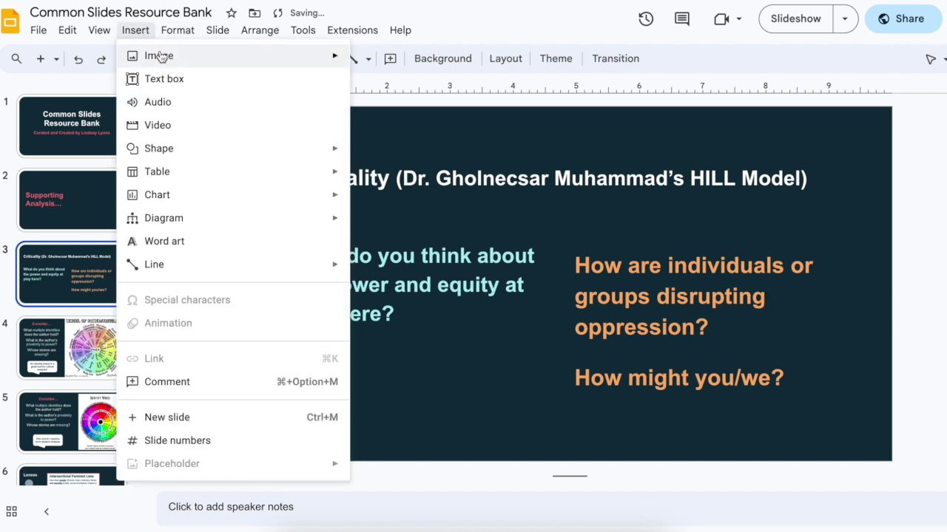
mouse_move(159, 55)
left_click(417, 59)
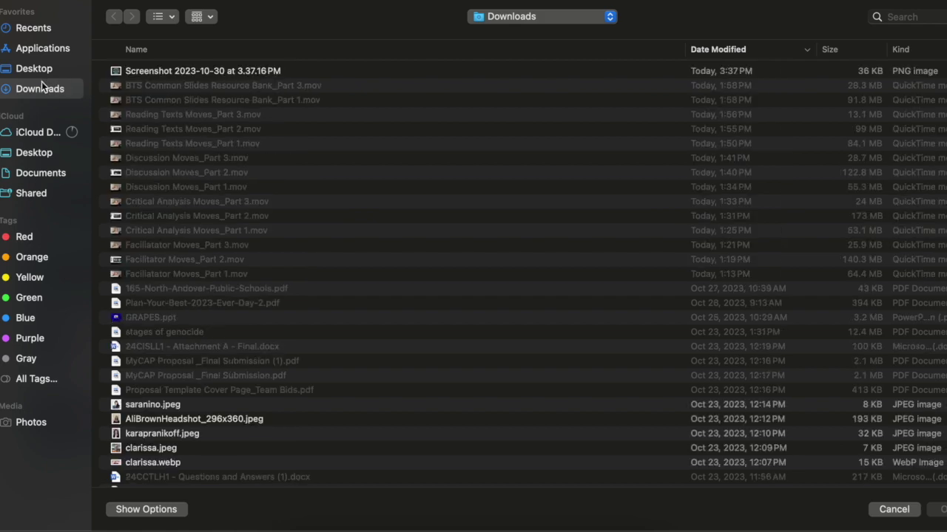
left_click(185, 72)
key("Return")
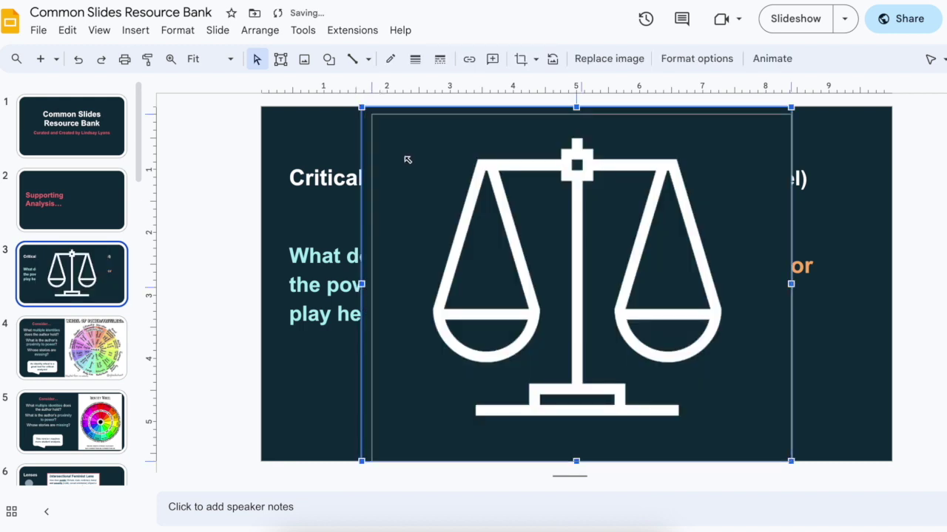
Step: Shrink the scale image, lower the power and equity question, and place the image directly above it
left_click_drag(407, 158, 433, 260)
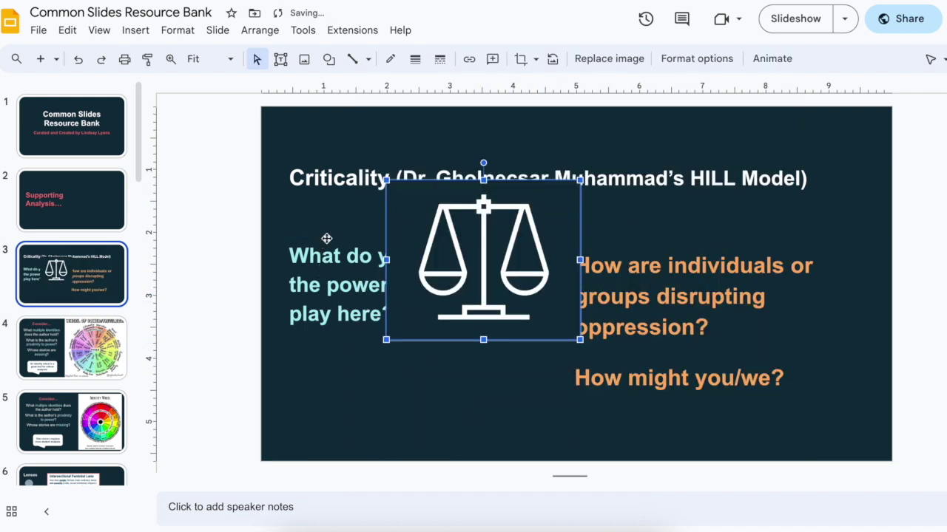
left_click(326, 238)
left_click_drag(326, 238, 335, 276)
left_click_drag(424, 461, 414, 372)
left_click_drag(352, 279, 344, 334)
left_click(448, 270)
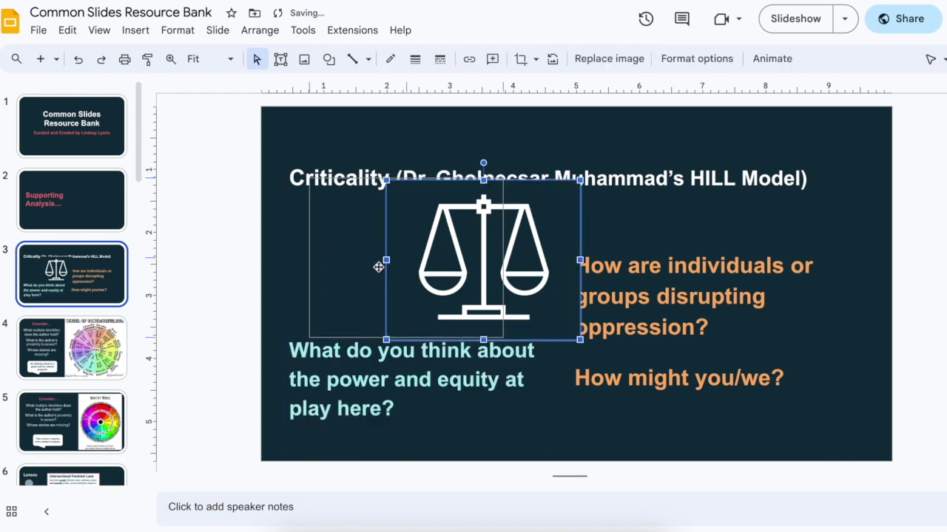
left_click_drag(448, 270, 370, 269)
Step: Raise the Criticality title toward the slide's upper edge and format its text as centered in the custom pink-red
left_click(573, 142)
left_click_drag(573, 143, 572, 123)
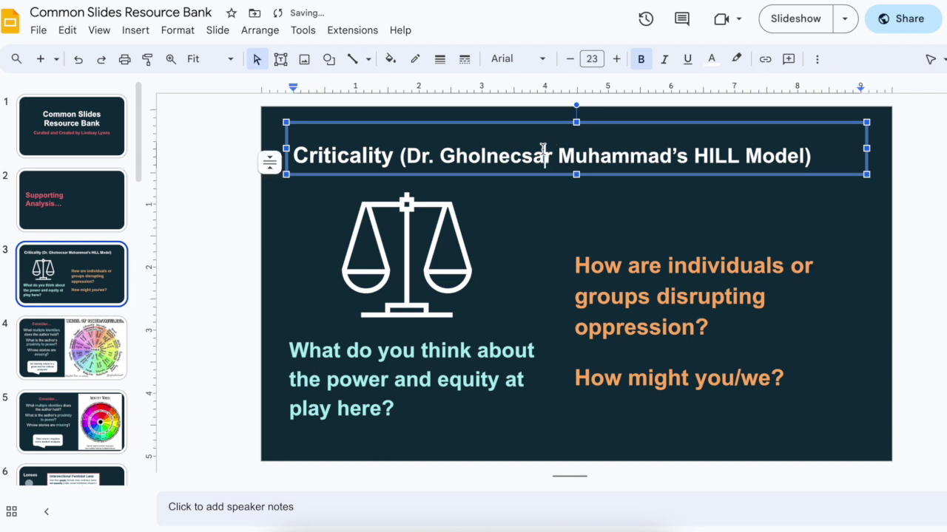
triple_click(548, 151)
left_click(816, 59)
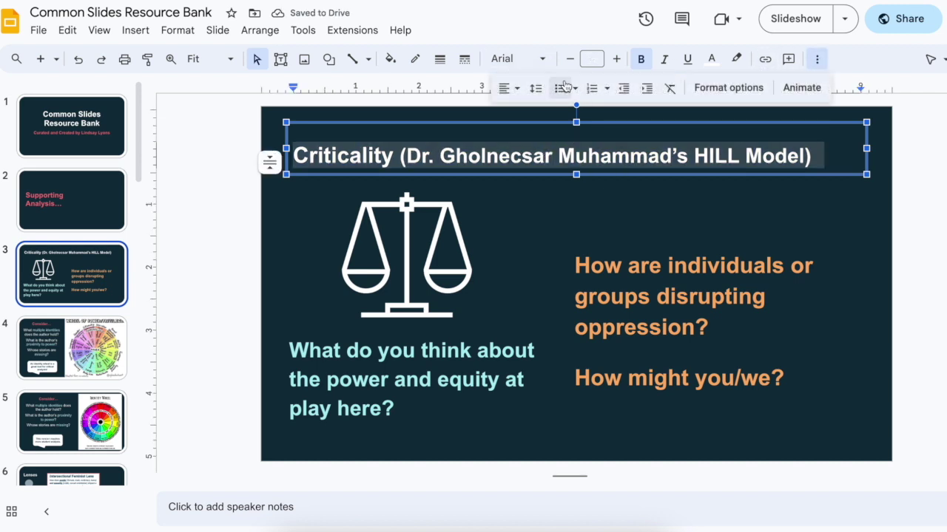
left_click(507, 88)
left_click(526, 112)
left_click(712, 59)
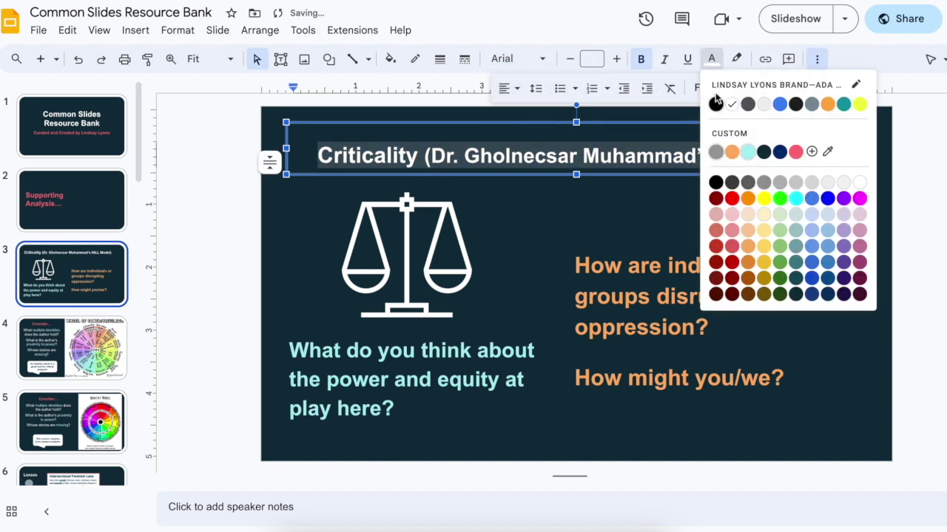
left_click(796, 151)
Step: Nudge the scale image slightly upward and center-align the power and equity question beneath it
left_click(518, 222)
left_click(431, 253)
left_click_drag(431, 253, 433, 249)
left_click(352, 379)
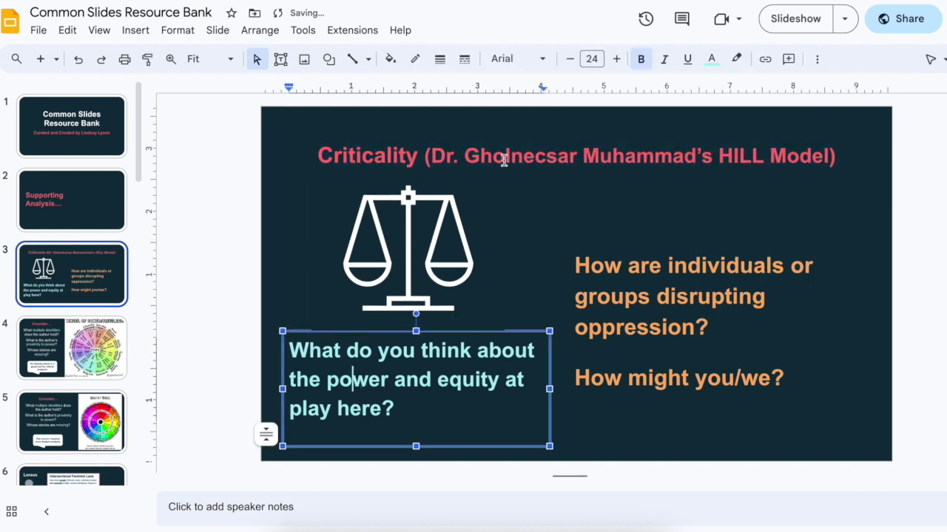
left_click(817, 59)
left_click(511, 88)
left_click(530, 112)
Step: Center-align the orange question about individuals or groups disrupting oppression
left_click(649, 296)
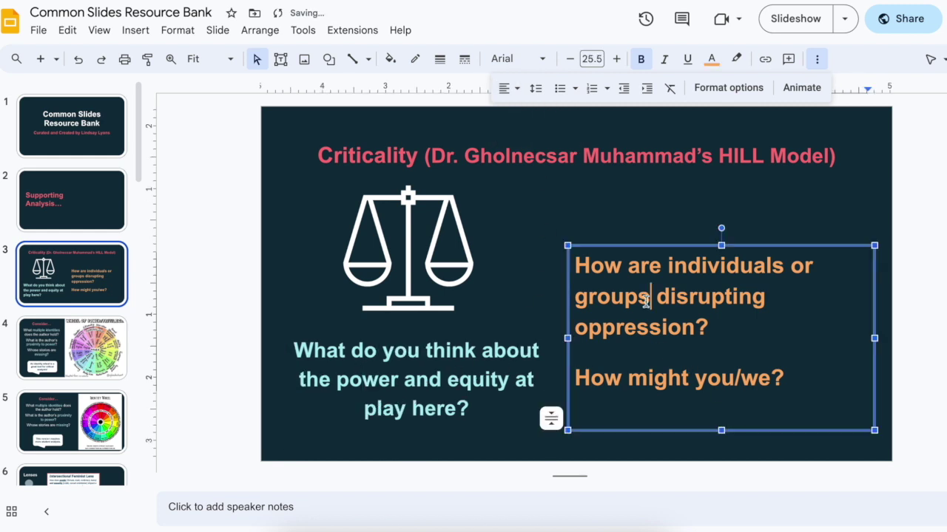
left_click(510, 88)
left_click(529, 112)
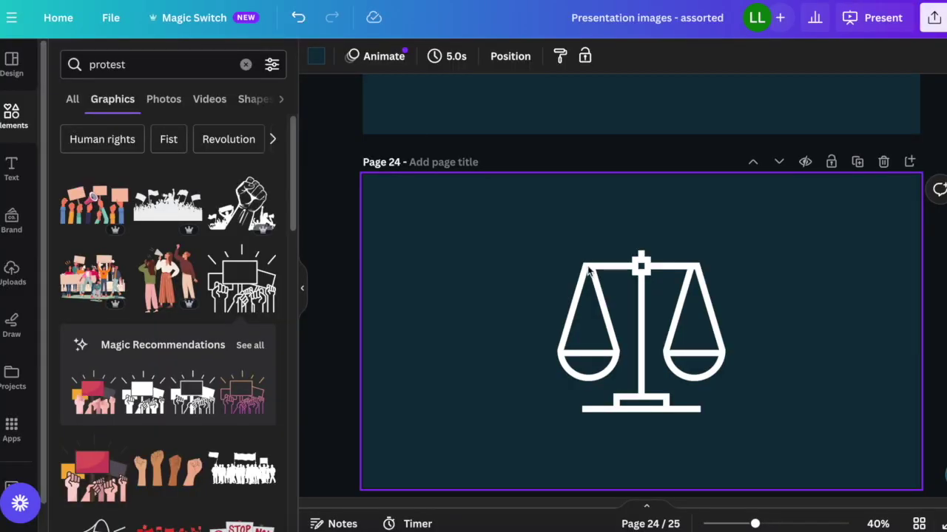
Step: Switch to Canva and capture a screenshot of the white protest graphic on page 25
scroll(705, 372, "down", 5)
left_click(705, 370)
left_click(807, 406)
key("super+shift+4")
left_click_drag(514, 219, 776, 434)
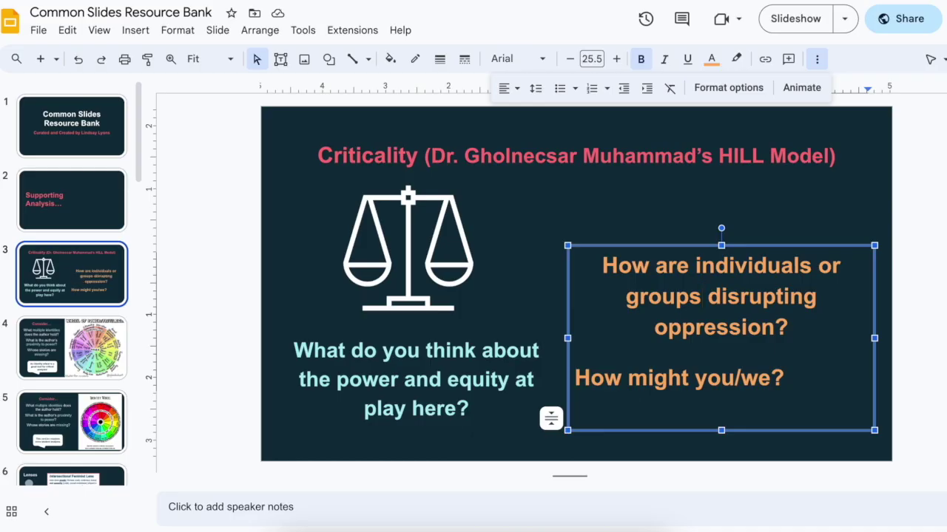
Step: Paste the protest screenshot into the Criticality slide in Google Slides, shrink it, and place it above the orange questions' column
key("super+v")
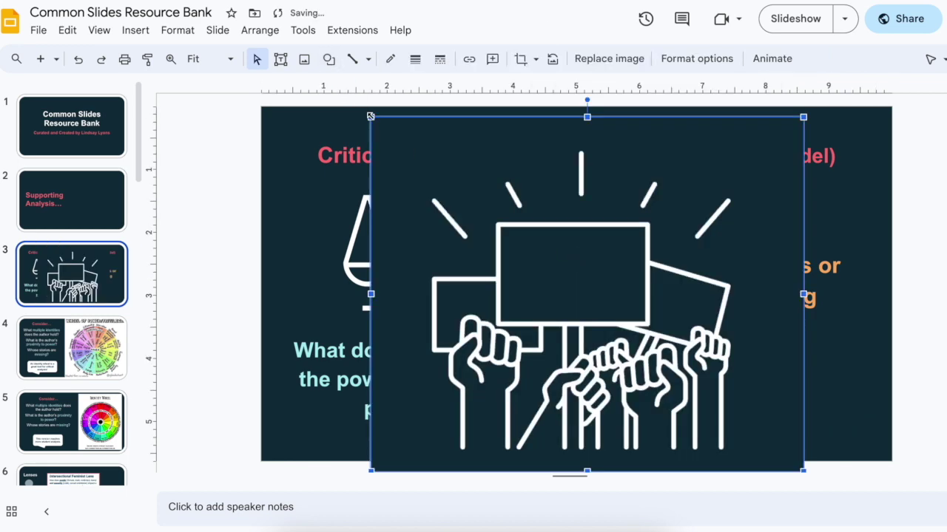
left_click_drag(370, 117, 638, 336)
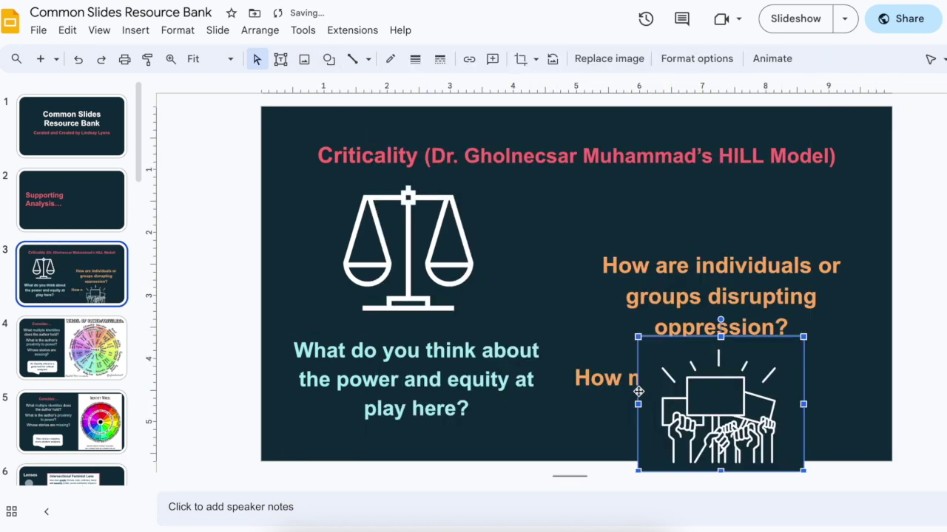
left_click_drag(682, 358, 682, 267)
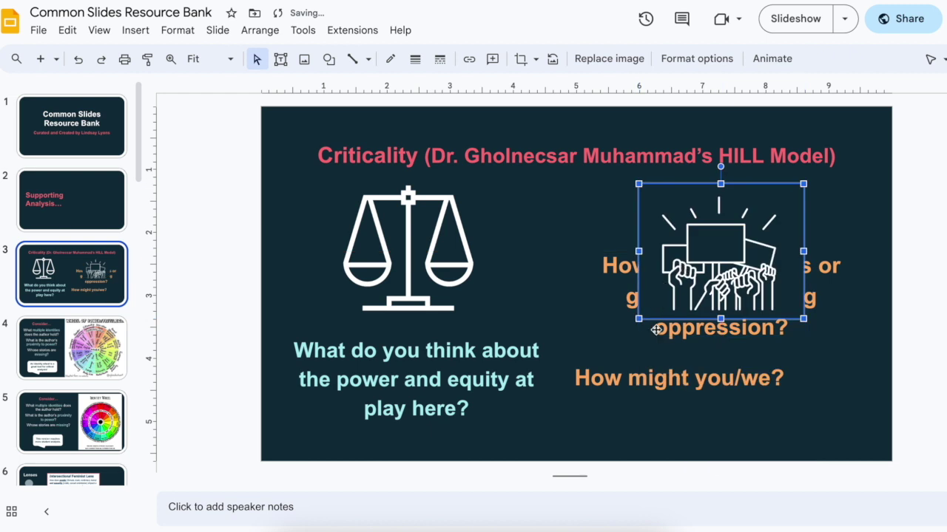
Step: Move the orange questions' text box below the protest image and center-align "How might you/we?"
left_click(656, 340)
left_click_drag(606, 245, 610, 318)
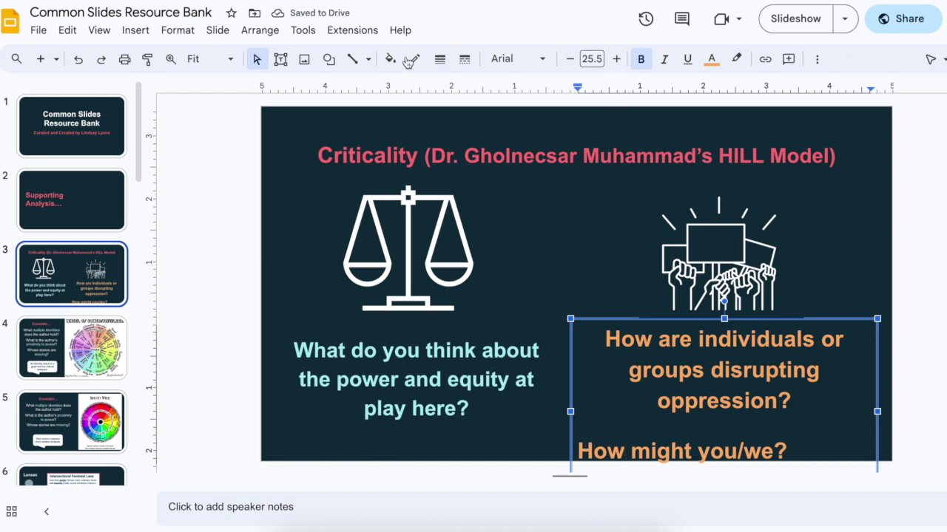
left_click(817, 59)
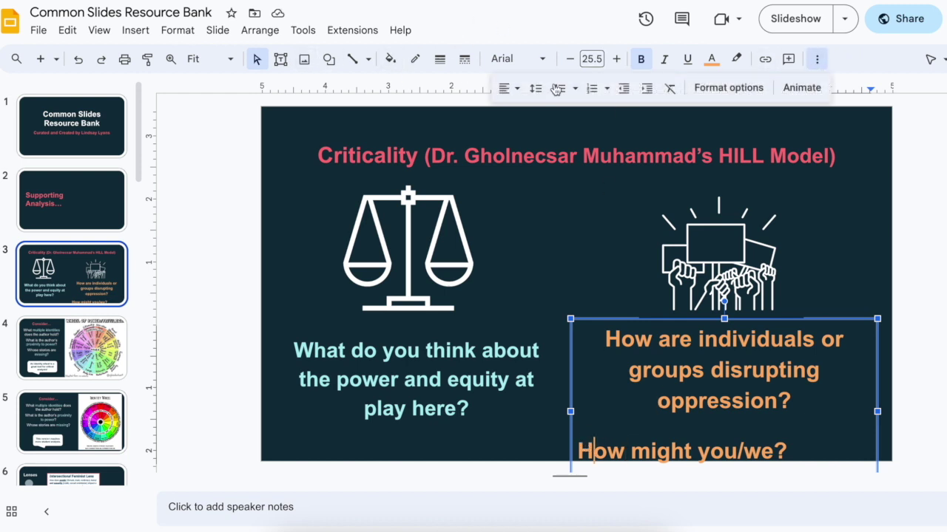
left_click(507, 88)
left_click(525, 114)
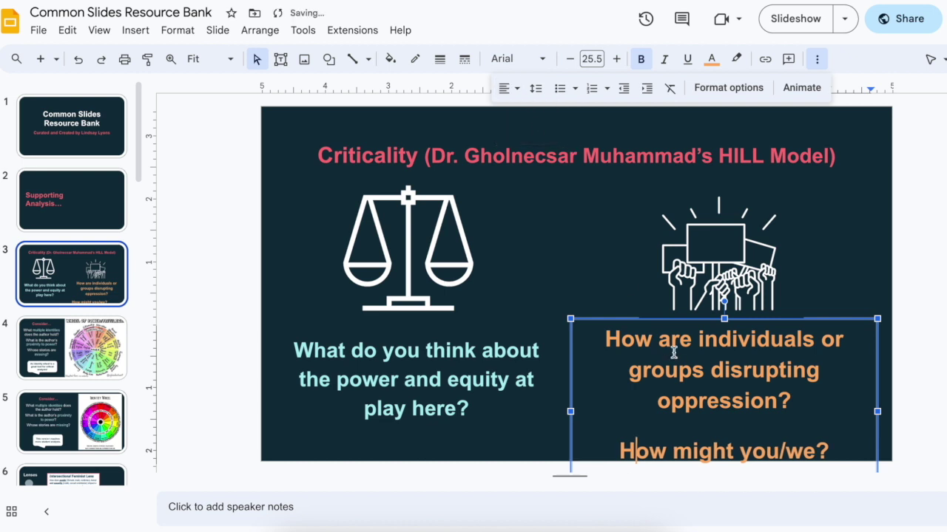
Step: Enlarge the protest image slightly and reposition it just above the orange questions
left_click(696, 254)
left_click_drag(634, 180, 617, 163)
left_click_drag(685, 262, 695, 278)
left_click(666, 397)
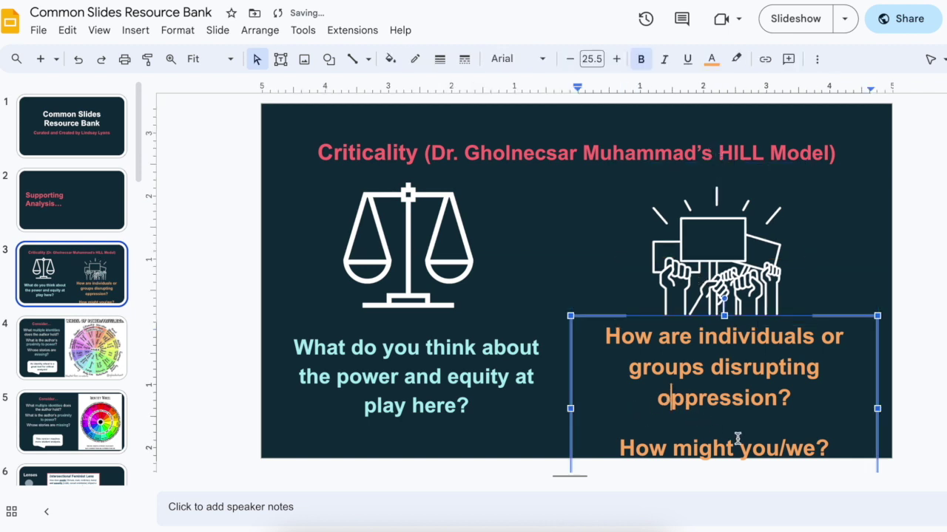